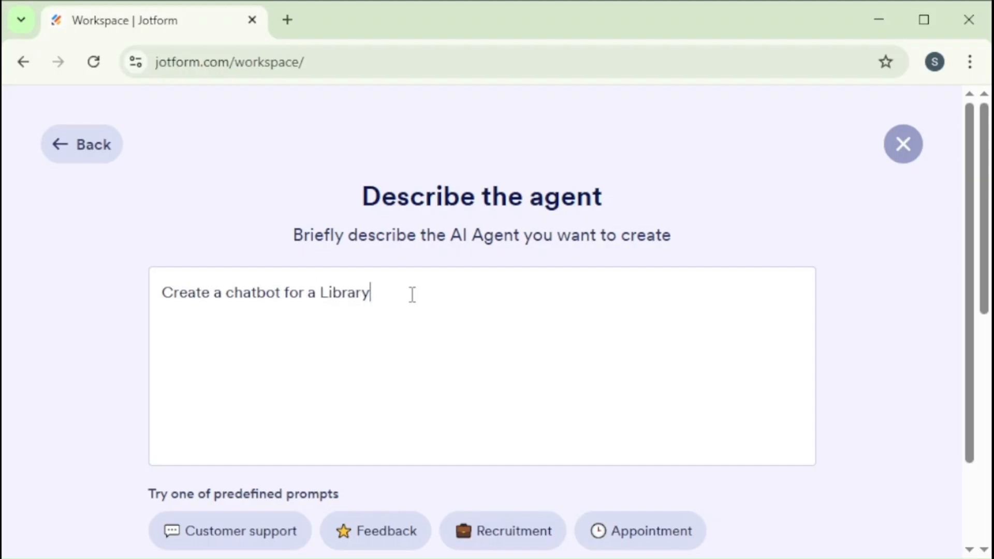
# Create the AI agent from the description "Create a chatbot for a Library"
pyautogui.moveTo(984, 300); pyautogui.dragTo(985, 374)
pyautogui.moveTo(174, 292); pyautogui.dragTo(524, 299)
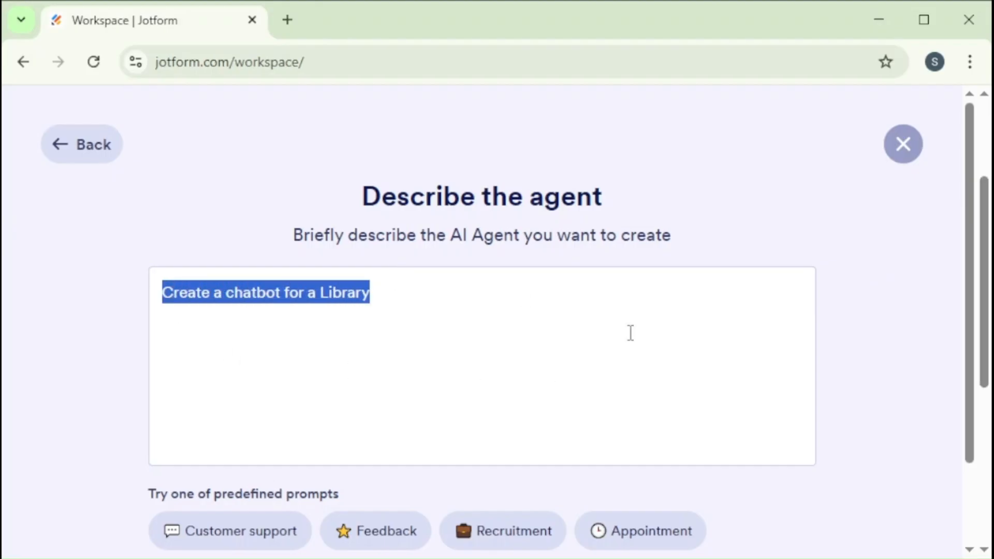
pyautogui.moveTo(984, 370); pyautogui.dragTo(984, 498)
pyautogui.click(539, 304)
pyautogui.moveTo(971, 427); pyautogui.dragTo(834, 522)
pyautogui.click(724, 486)
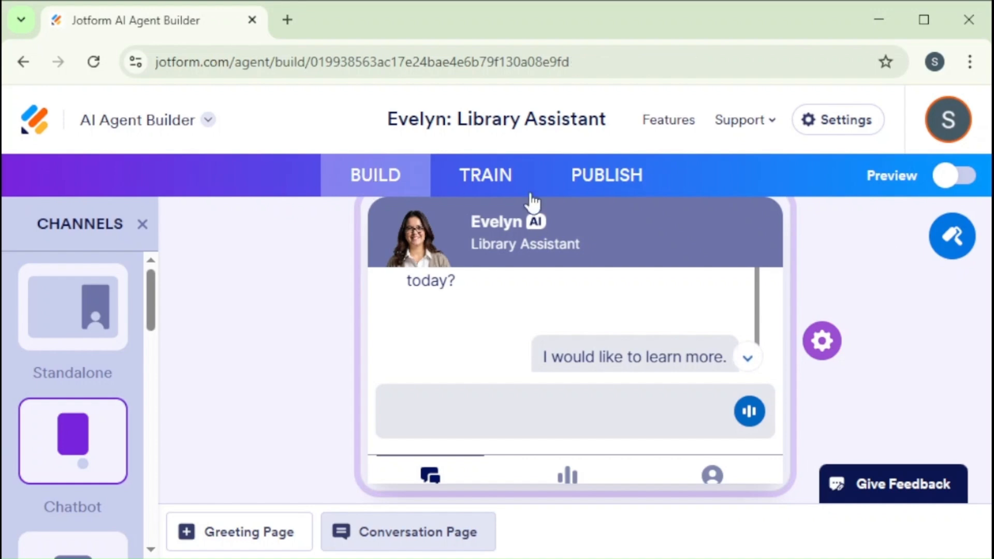
# Review the chatbot's navigation, welcome and greeting settings, including the additional welcome options, and close the settings
pyautogui.click(827, 341)
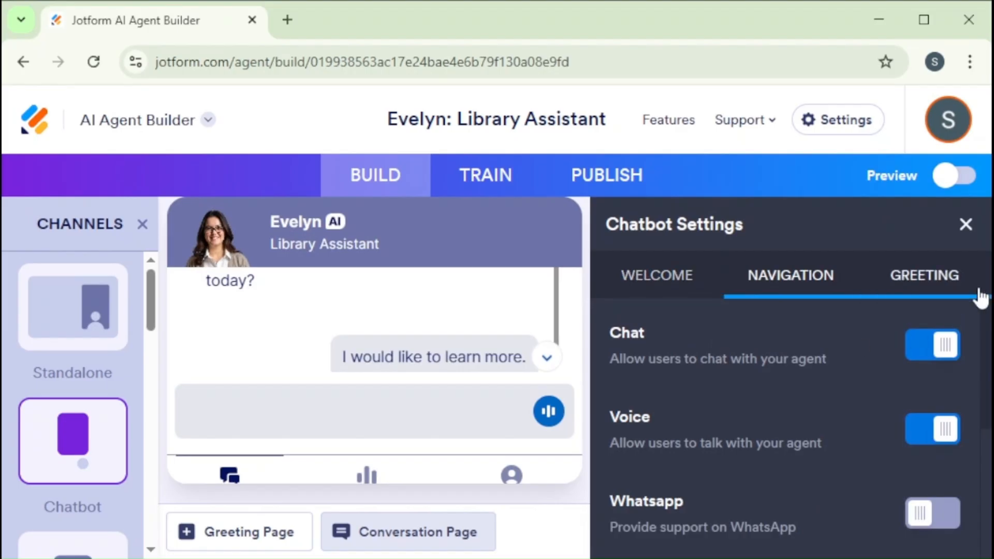
pyautogui.moveTo(986, 413); pyautogui.dragTo(983, 382)
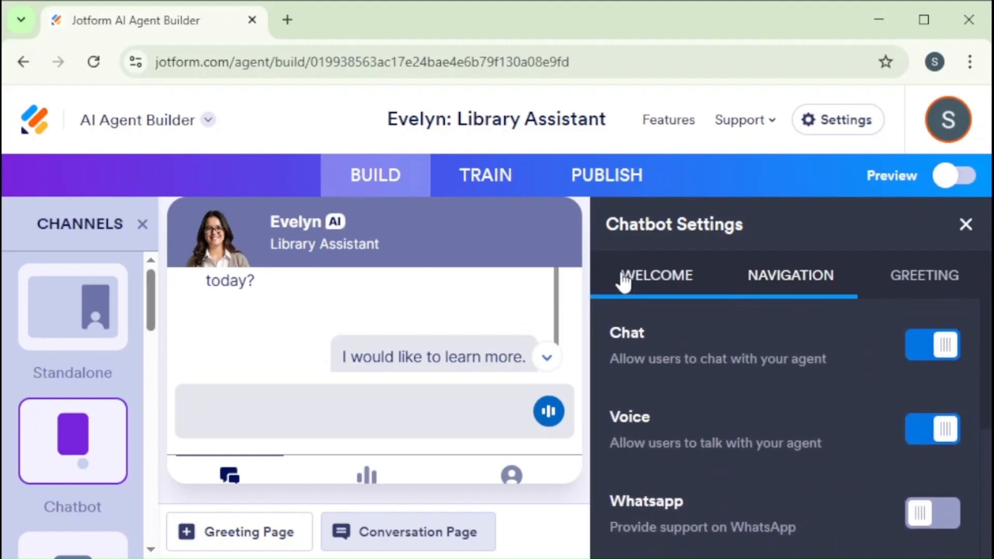
pyautogui.click(636, 280)
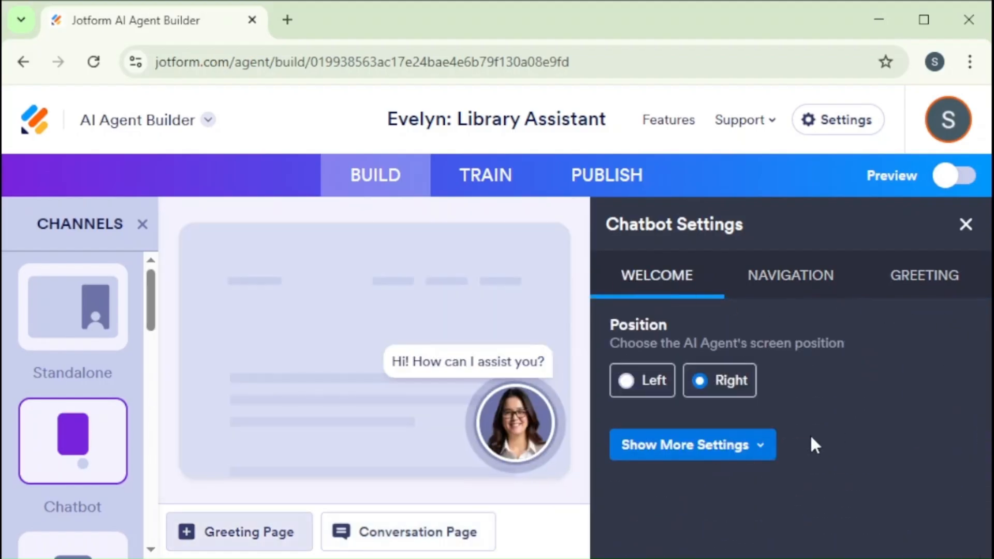
pyautogui.click(735, 455)
pyautogui.moveTo(986, 389); pyautogui.dragTo(989, 341)
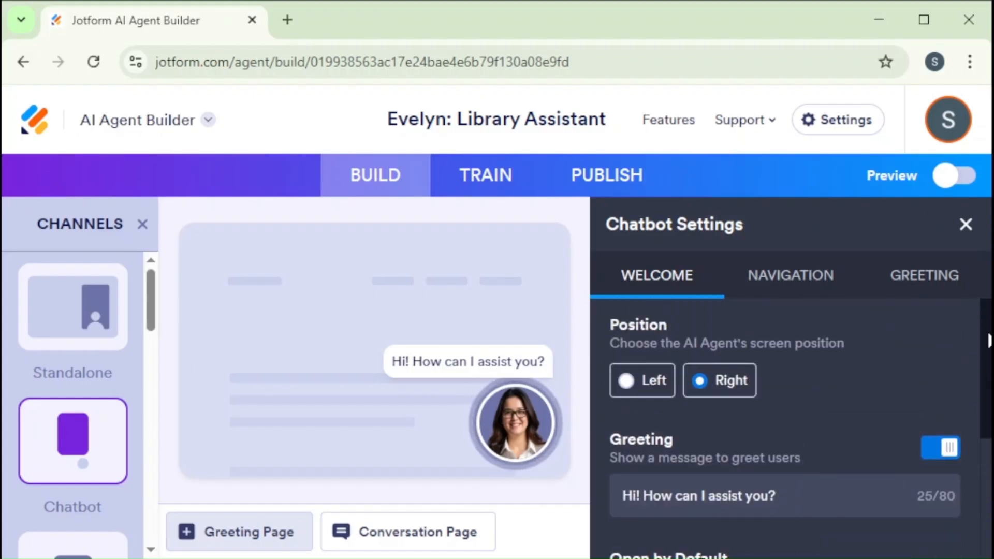
pyautogui.click(804, 282)
pyautogui.click(907, 285)
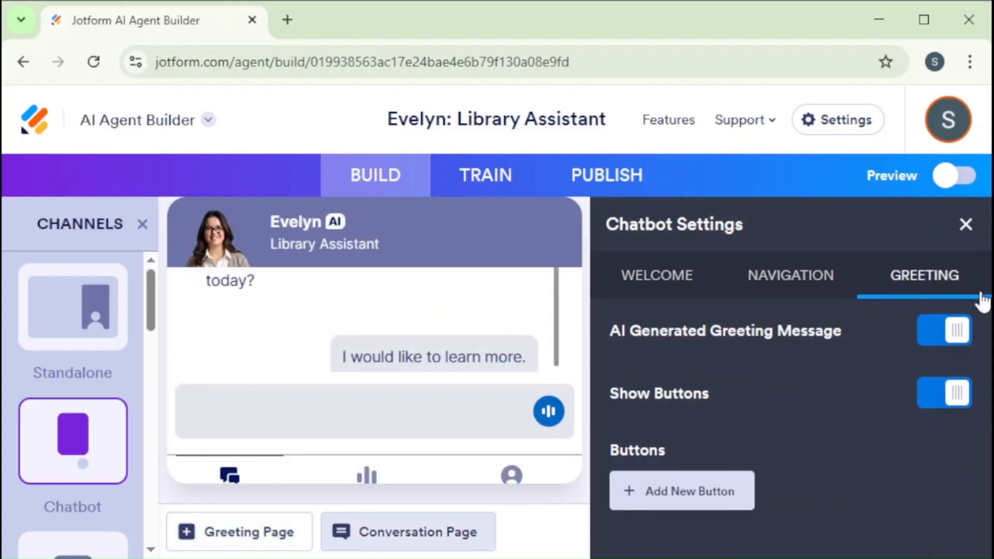
pyautogui.click(965, 224)
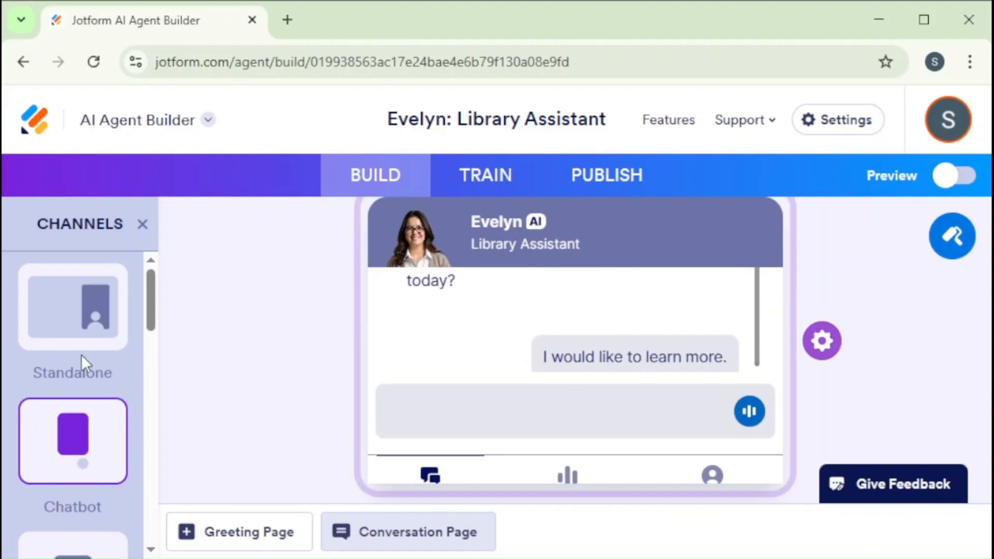
# Compare the Standalone channel's layout with the Chatbot channel's and check the chatbot's conversation page in design mode
pyautogui.click(85, 323)
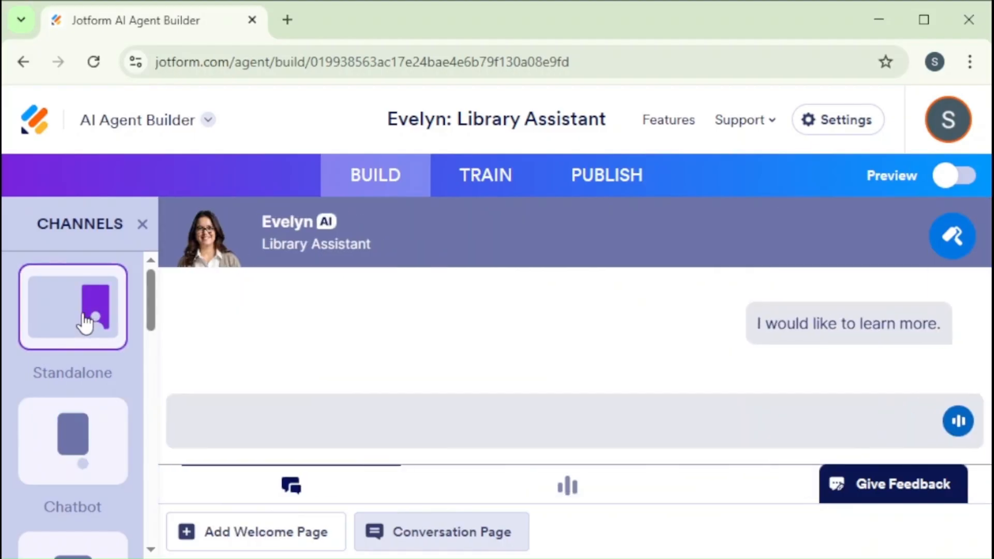
pyautogui.click(73, 443)
pyautogui.moveTo(150, 313)
pyautogui.mouseDown()
pyautogui.moveTo(143, 360)
pyautogui.moveTo(154, 405)
pyautogui.moveTo(154, 513)
pyautogui.moveTo(140, 423)
pyautogui.moveTo(144, 295)
pyautogui.mouseUp()
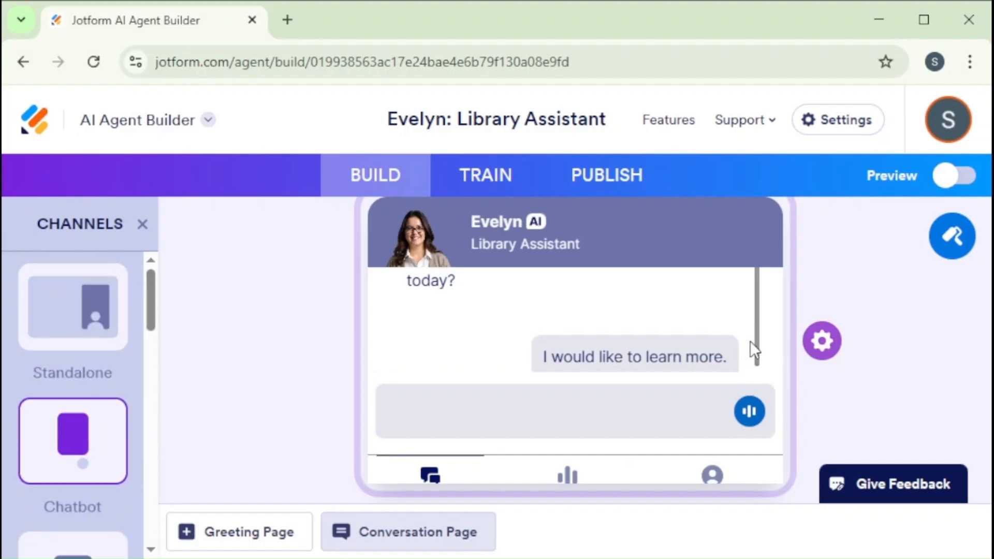
pyautogui.moveTo(755, 355); pyautogui.dragTo(760, 381)
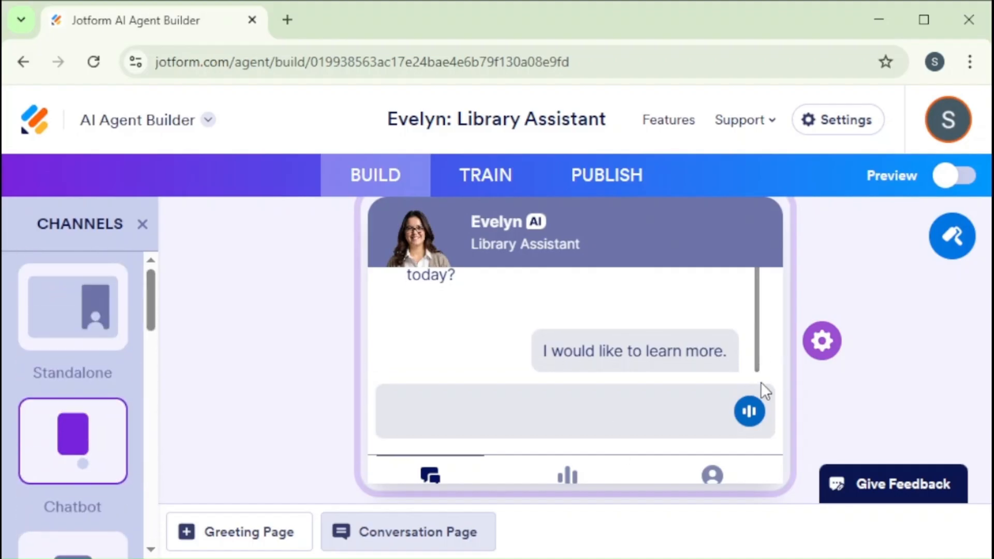
pyautogui.click(537, 401)
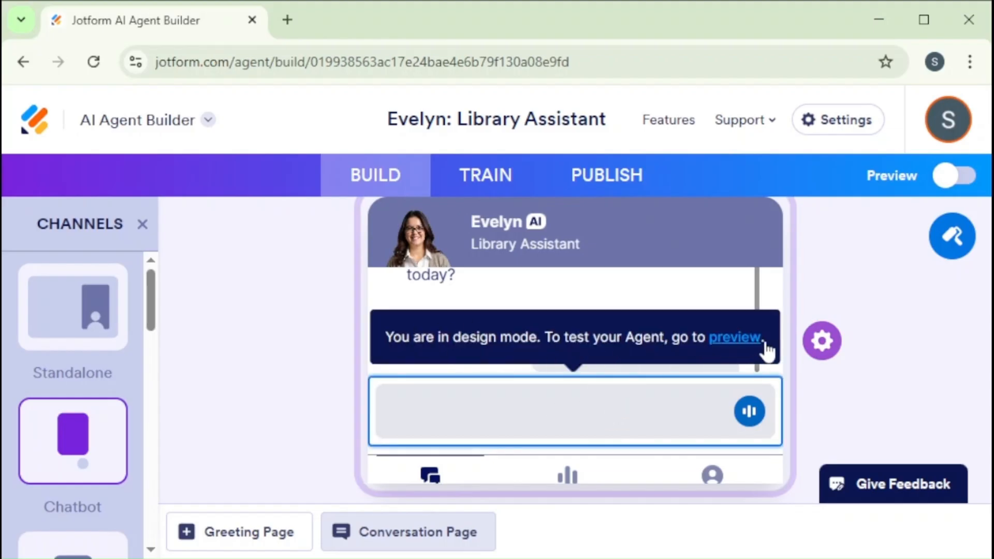
pyautogui.click(812, 291)
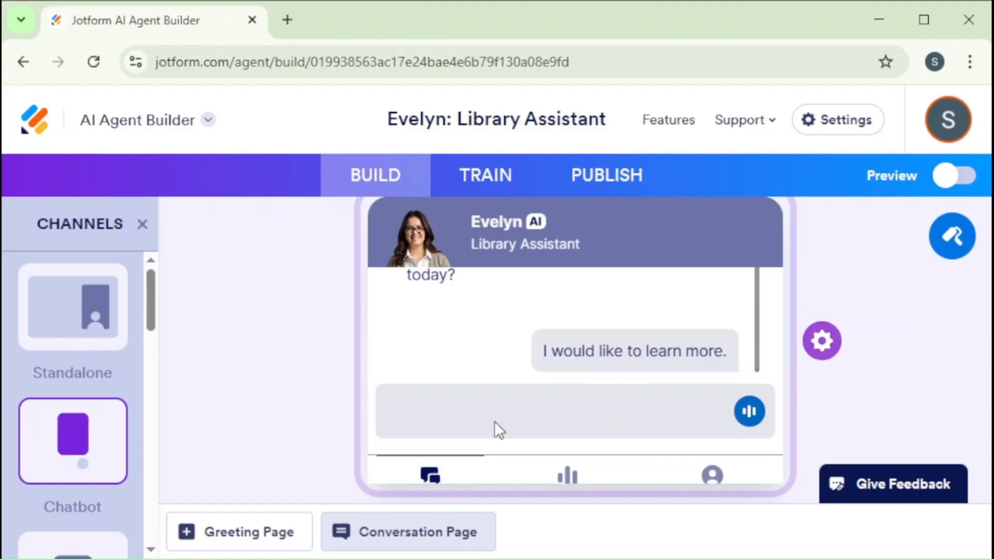
# Examine the knowledge base sources available for training the agent, including the additional ones
pyautogui.click(487, 179)
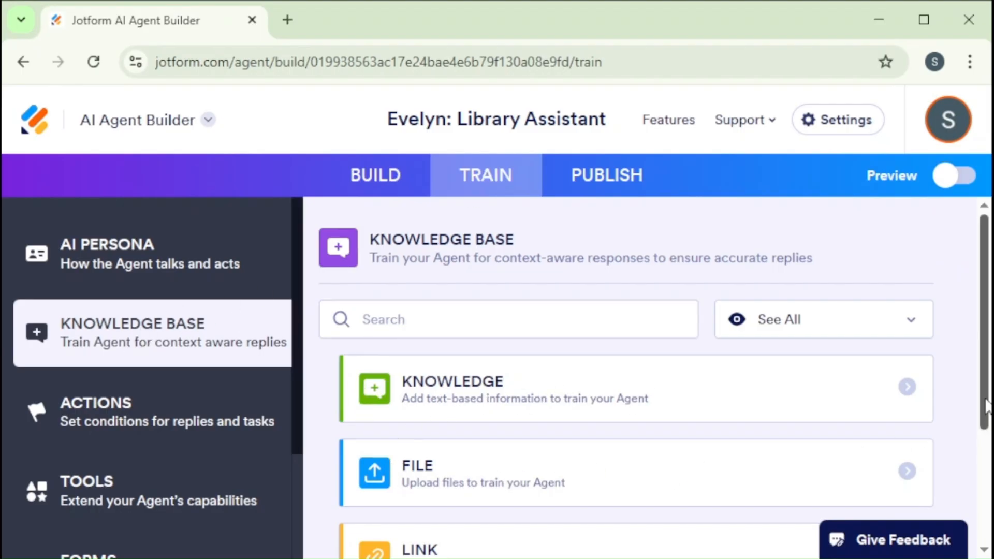
pyautogui.scroll(-3, 670, 456)
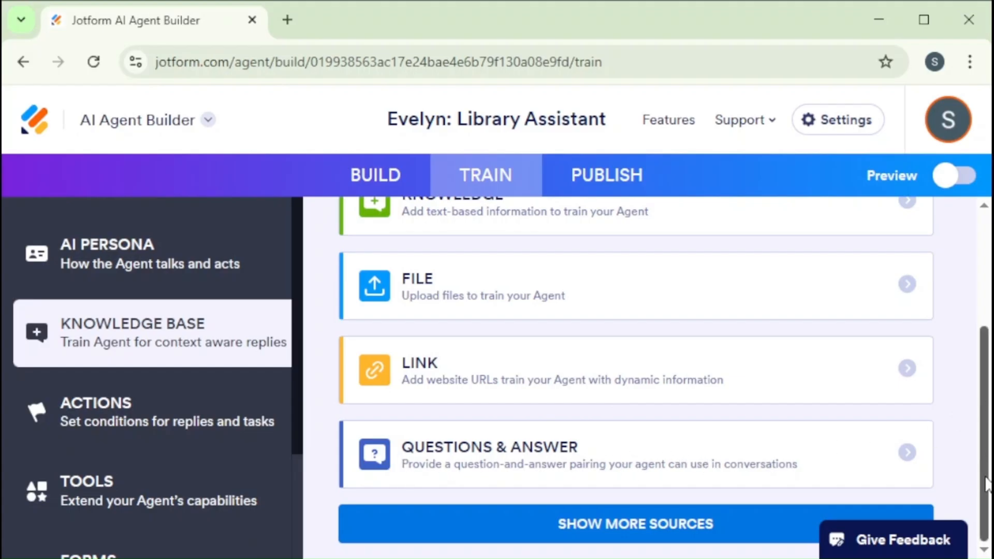
pyautogui.click(706, 529)
pyautogui.scroll(-2, 986, 401)
pyautogui.scroll(-3, 665, 378)
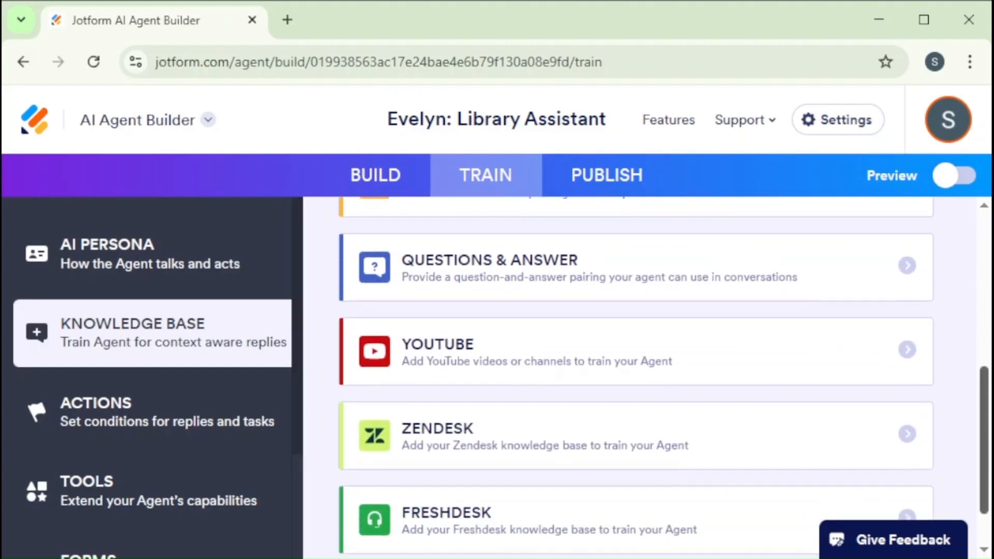
pyautogui.scroll(8, 990, 279)
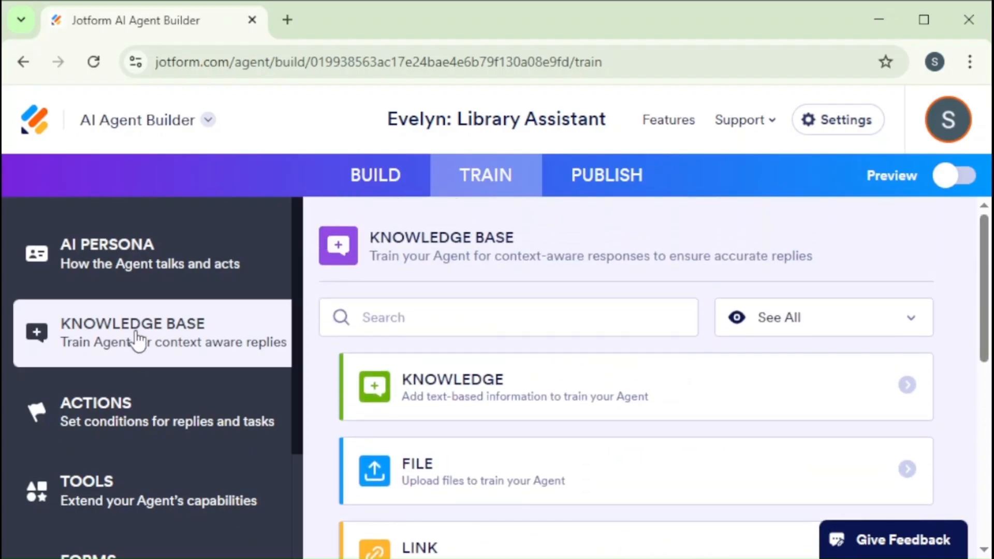
# Examine the AI persona settings, from agent name, role and default language through the remaining options
pyautogui.click(130, 261)
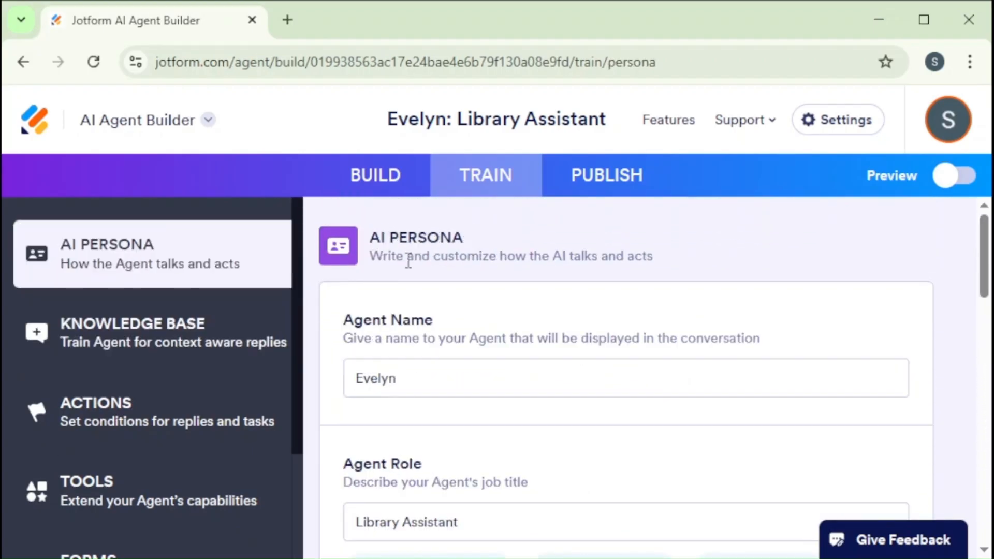
pyautogui.moveTo(397, 378); pyautogui.dragTo(340, 388)
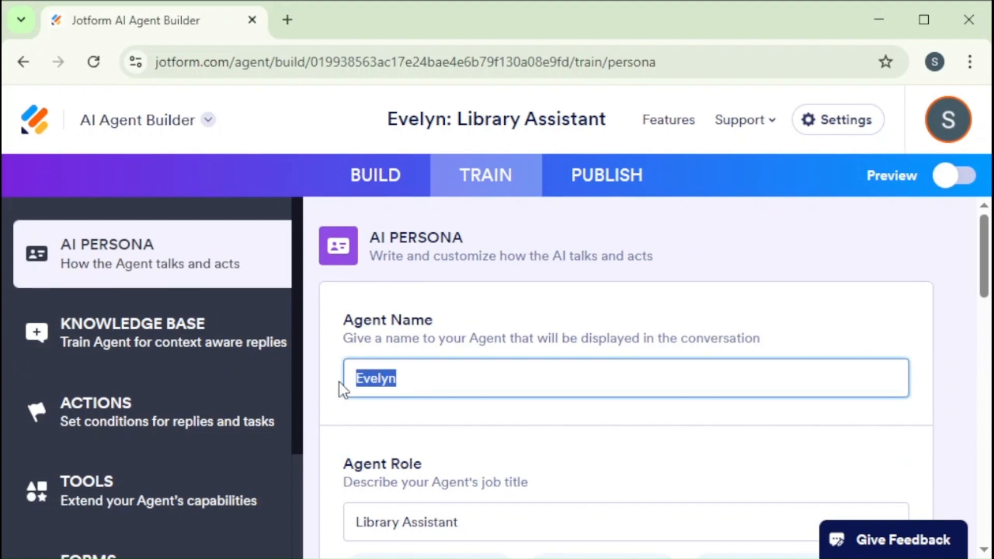
pyautogui.scroll(-4, 962, 332)
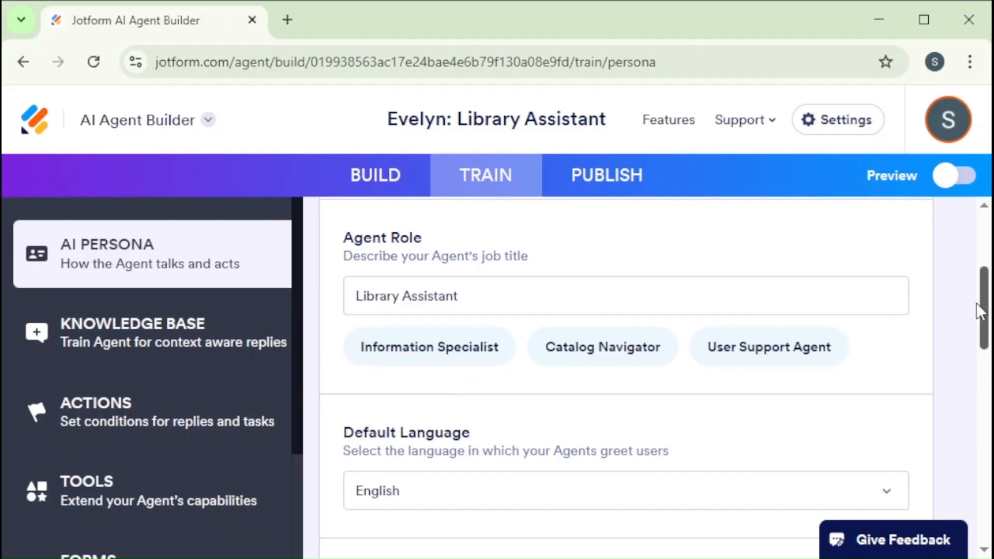
pyautogui.scroll(-1, 987, 331)
pyautogui.scroll(-2, 988, 342)
pyautogui.click(885, 348)
pyautogui.click(886, 348)
pyautogui.scroll(-4, 972, 367)
pyautogui.click(890, 304)
pyautogui.click(891, 306)
pyautogui.moveTo(985, 383); pyautogui.dragTo(959, 244)
# Look over the agent's action conditions and the tools that extend its capabilities
pyautogui.click(98, 430)
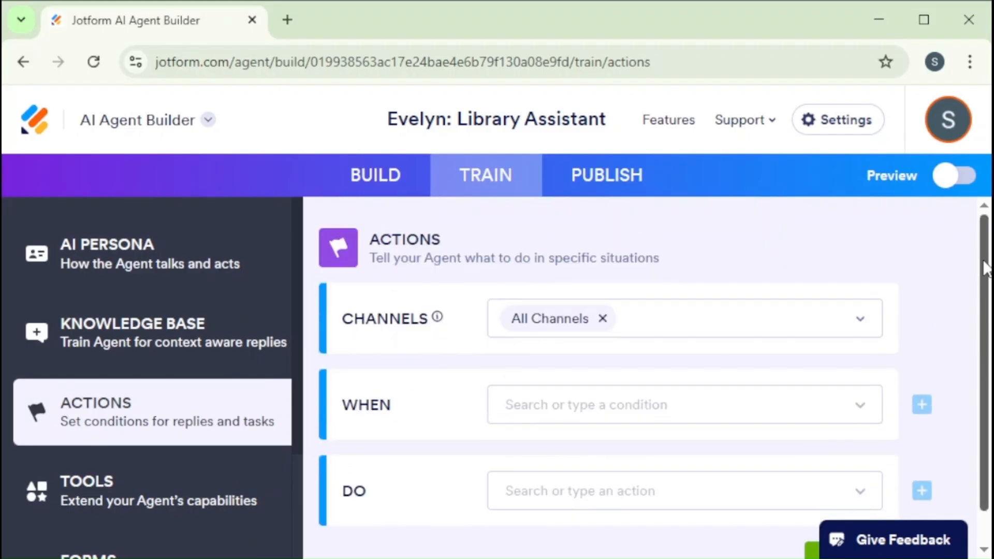
pyautogui.click(101, 496)
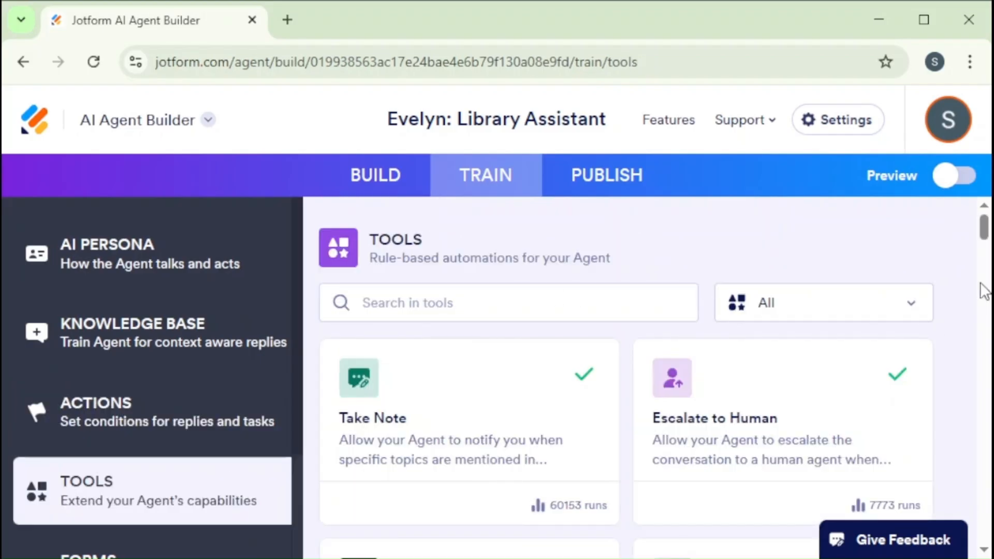
pyautogui.moveTo(984, 230); pyautogui.dragTo(968, 212)
pyautogui.click(151, 339)
pyautogui.moveTo(986, 312); pyautogui.dragTo(986, 414)
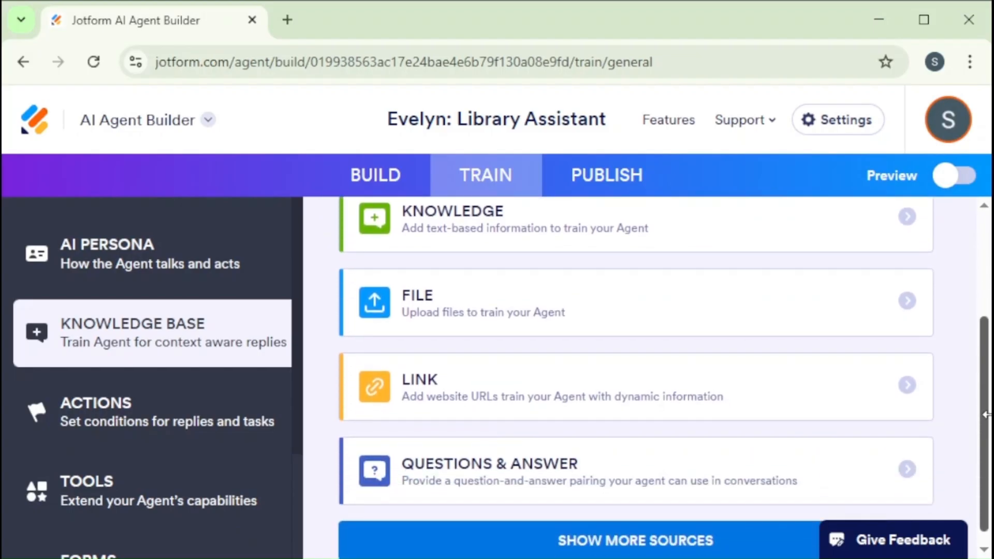
pyautogui.click(545, 406)
pyautogui.click(459, 361)
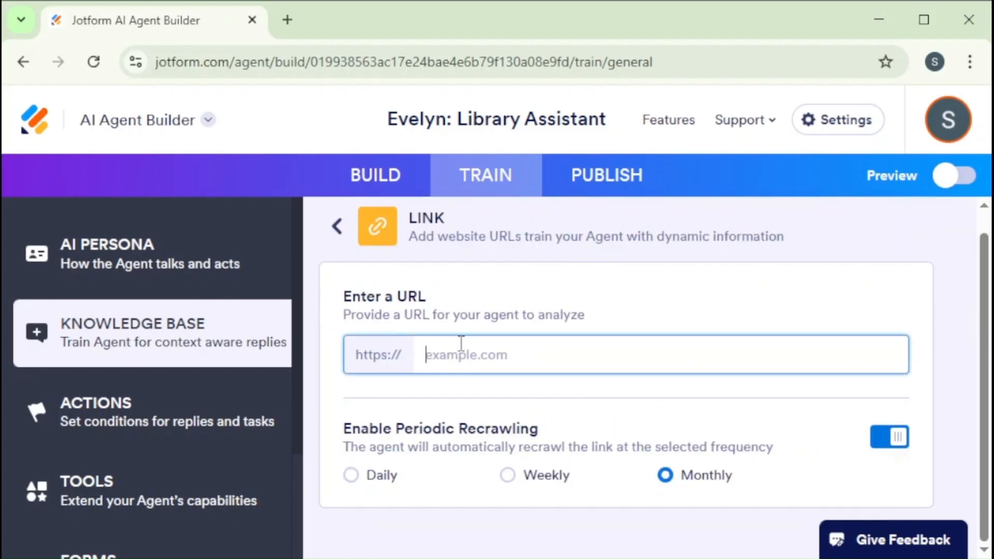
pyautogui.write('https://library.dtu.ac.in')
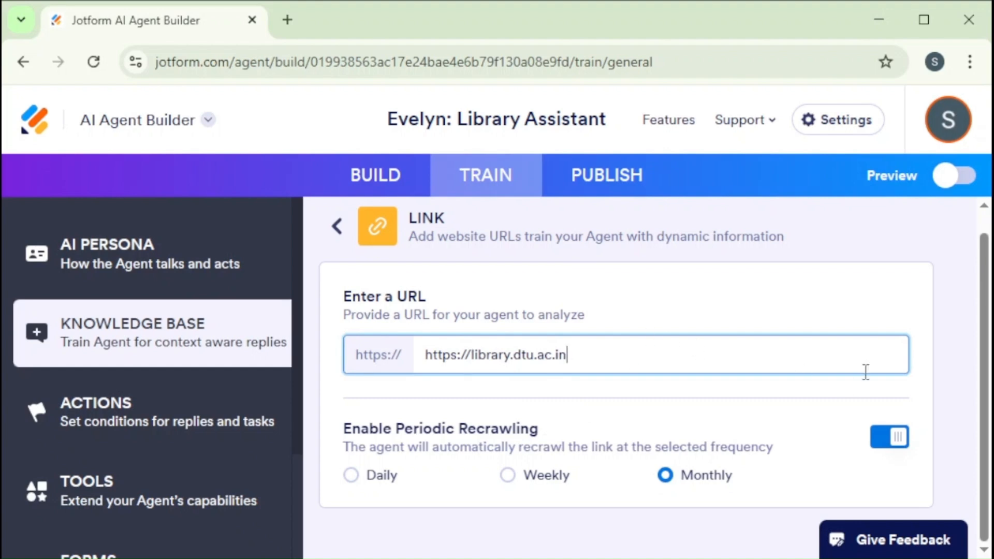
pyautogui.click(942, 343)
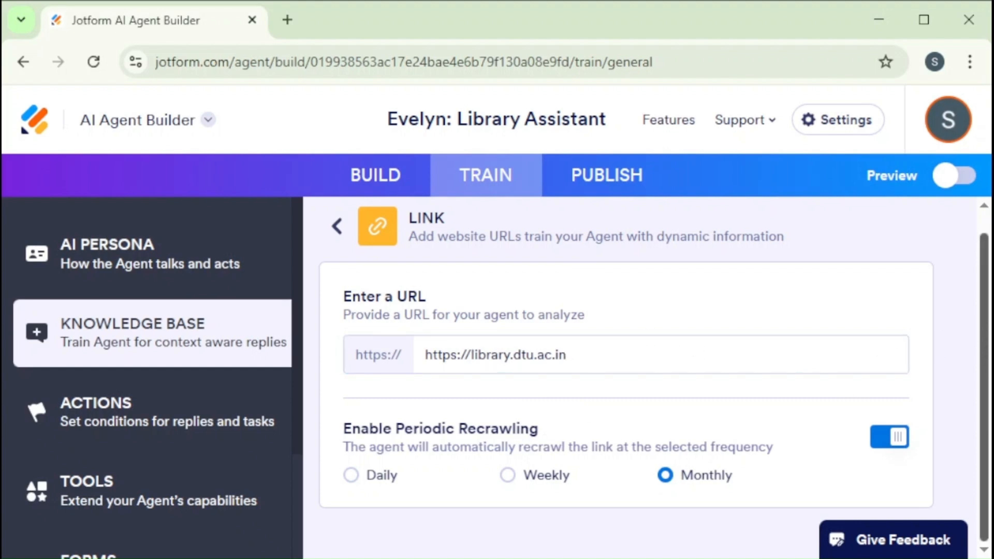
pyautogui.click(655, 358)
pyautogui.press('Return')
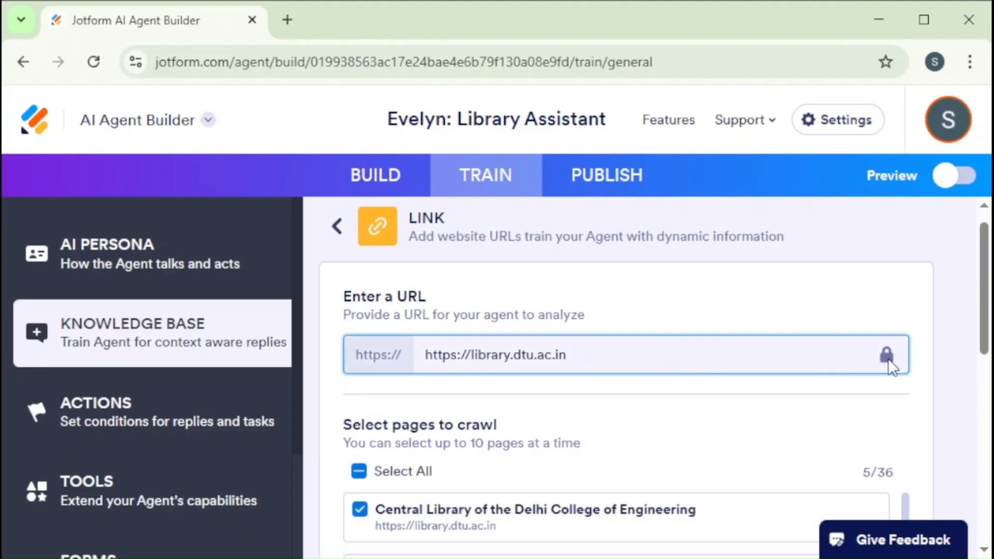
# Add the FAQ, FEEDBACK, CONTACT US, E-Journals and A-Z of E-Journals pages to the crawl selection
pyautogui.scroll(-3, 981, 321)
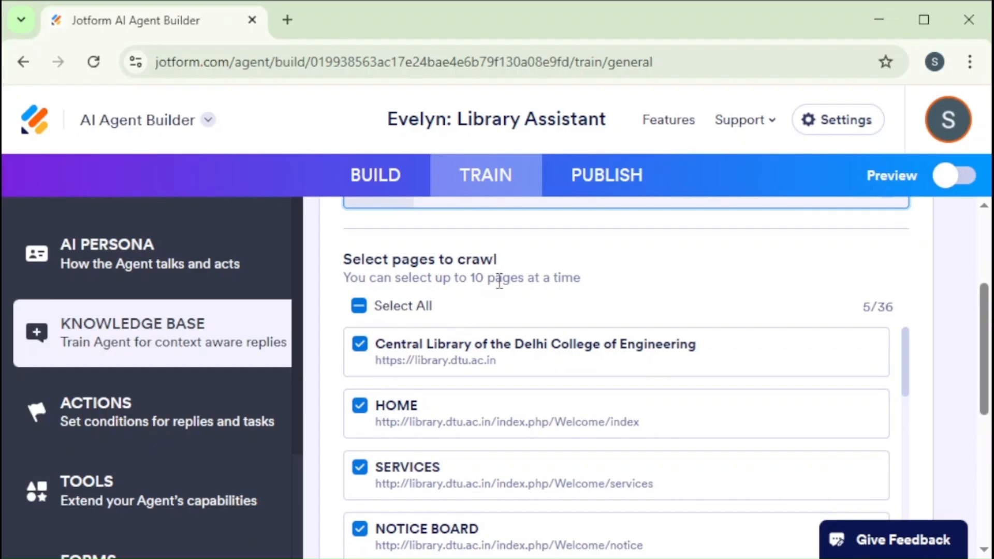
pyautogui.moveTo(349, 280); pyautogui.dragTo(580, 287)
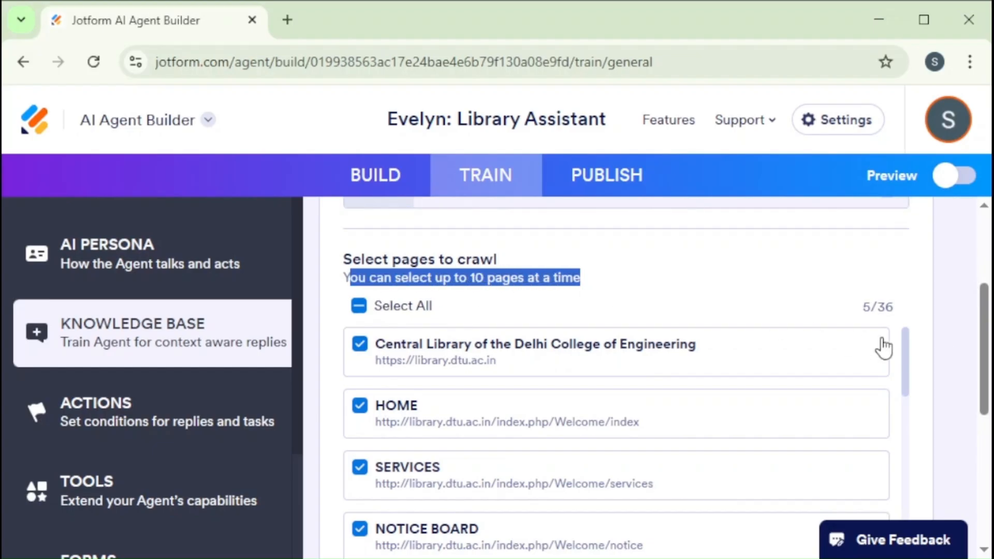
pyautogui.scroll(-1, 984, 337)
pyautogui.moveTo(906, 313); pyautogui.dragTo(751, 374)
pyautogui.click(361, 377)
pyautogui.moveTo(903, 355); pyautogui.dragTo(609, 393)
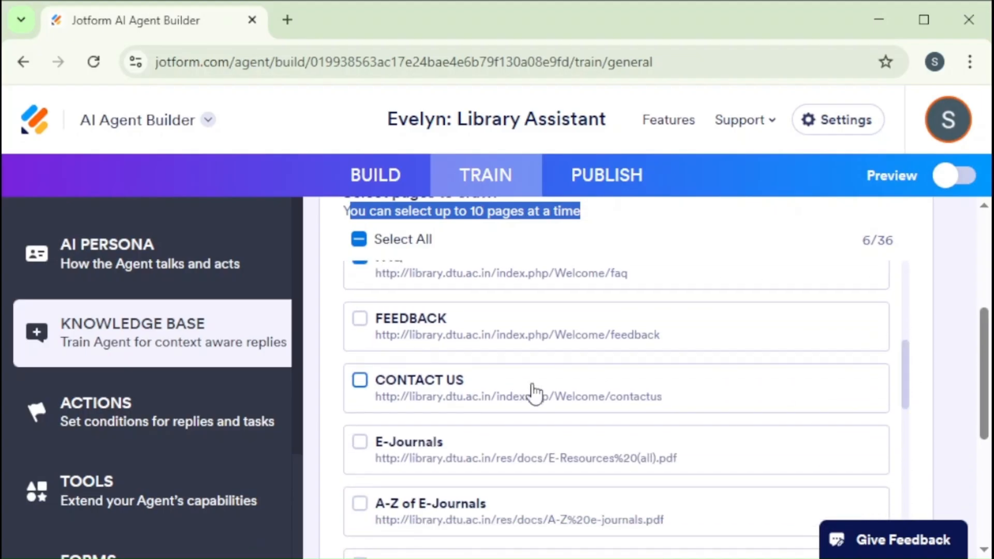
pyautogui.click(359, 319)
pyautogui.click(359, 380)
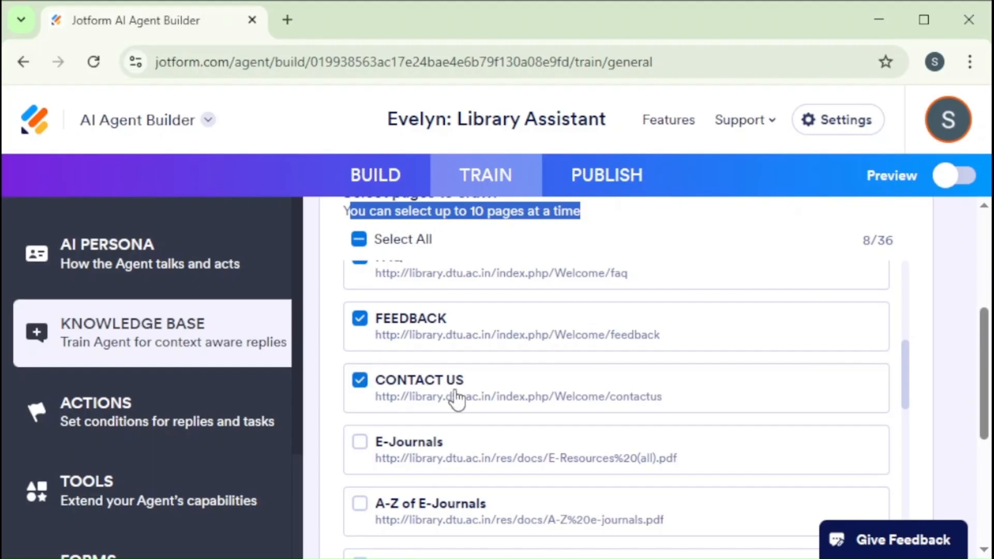
pyautogui.moveTo(902, 372); pyautogui.dragTo(905, 405)
pyautogui.click(360, 327)
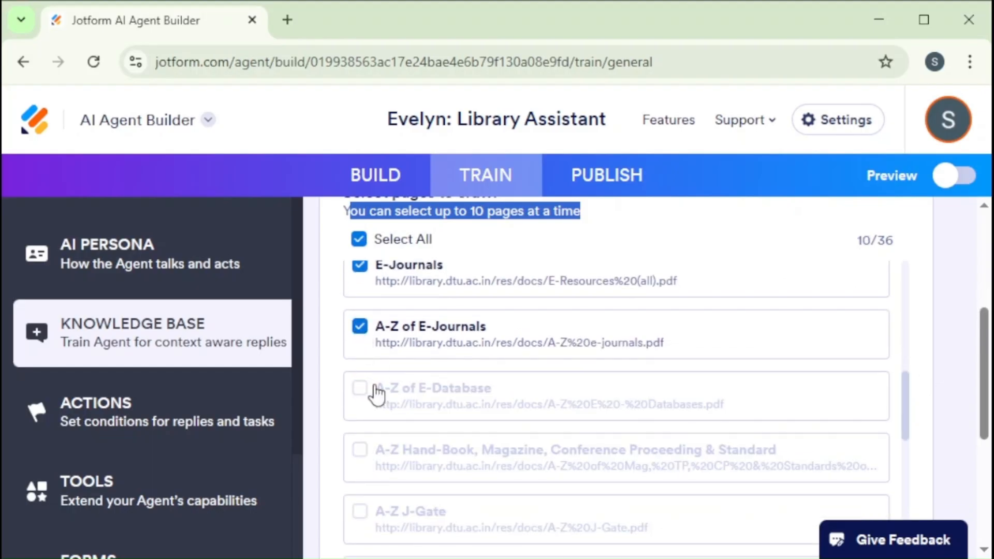
# Set the link's periodic recrawling to Daily and review the list of pages to crawl
pyautogui.moveTo(906, 408); pyautogui.dragTo(893, 278)
pyautogui.moveTo(987, 354); pyautogui.dragTo(986, 456)
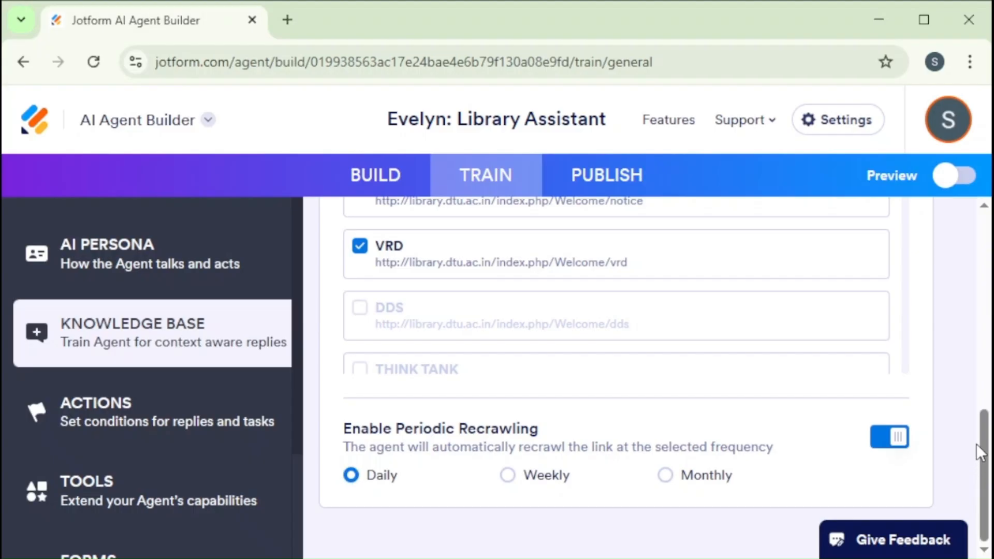
pyautogui.moveTo(984, 441); pyautogui.dragTo(979, 336)
pyautogui.moveTo(905, 317); pyautogui.dragTo(906, 548)
pyautogui.moveTo(979, 360); pyautogui.dragTo(974, 497)
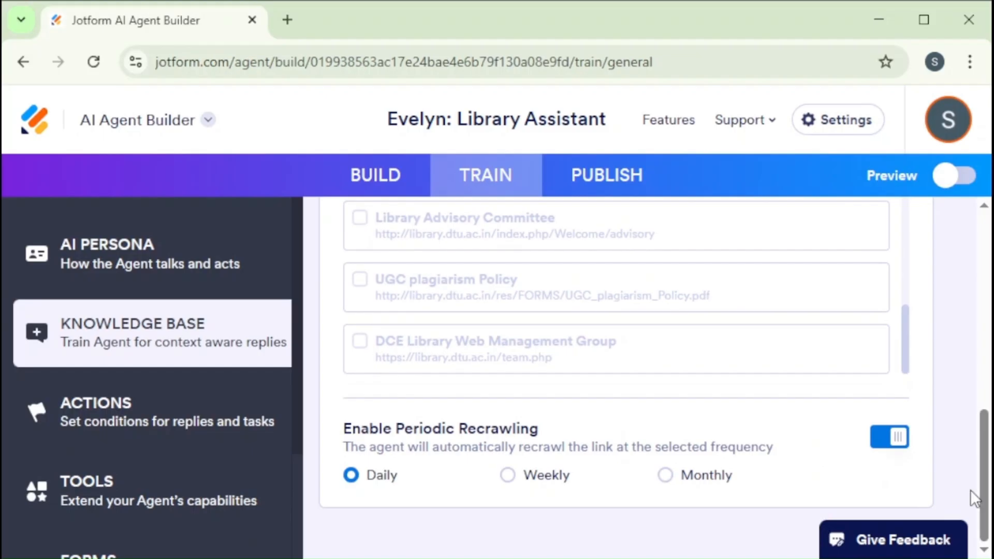
pyautogui.moveTo(984, 441); pyautogui.dragTo(979, 252)
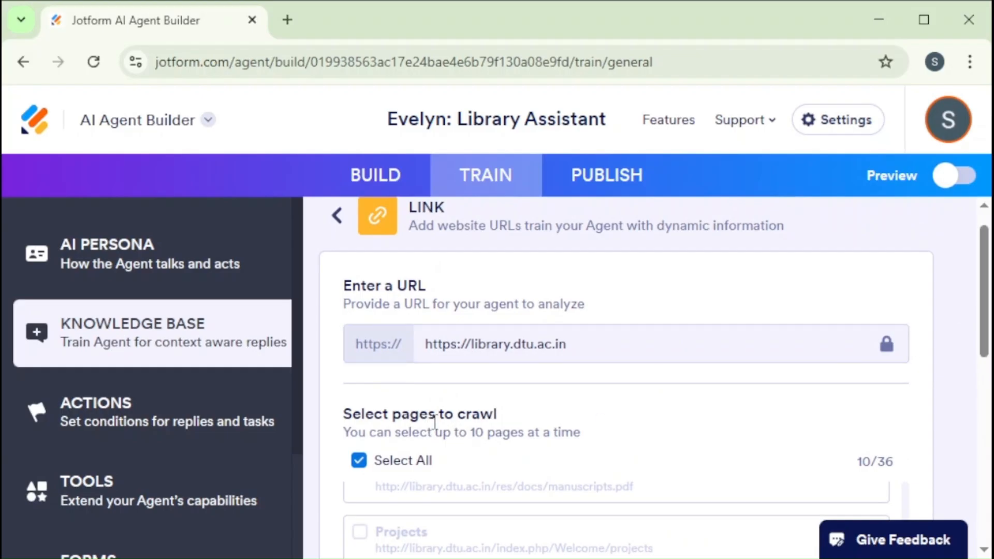
# Review the chatbot publishing options and the code for embedding the library chatbot on a website
pyautogui.scroll(1, 725, 269)
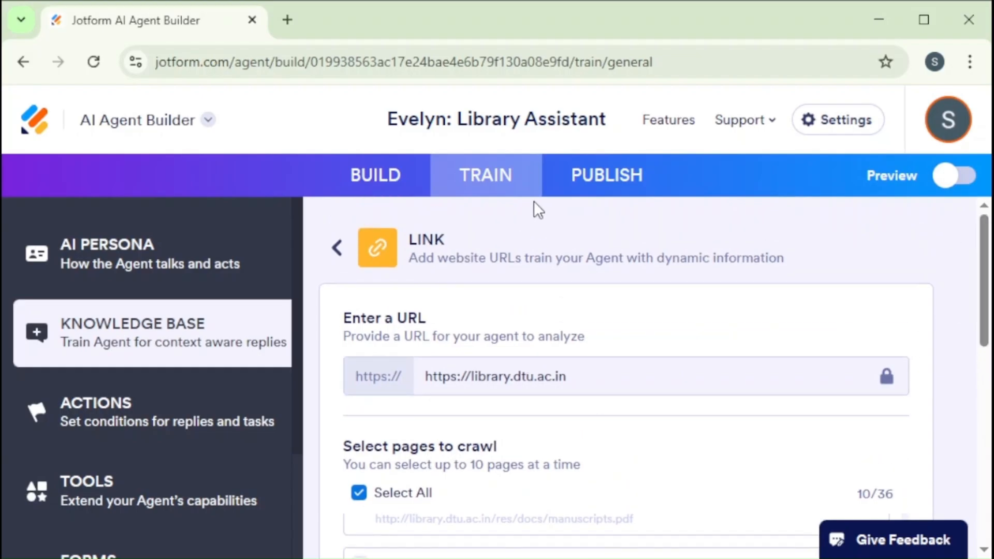
pyautogui.click(595, 176)
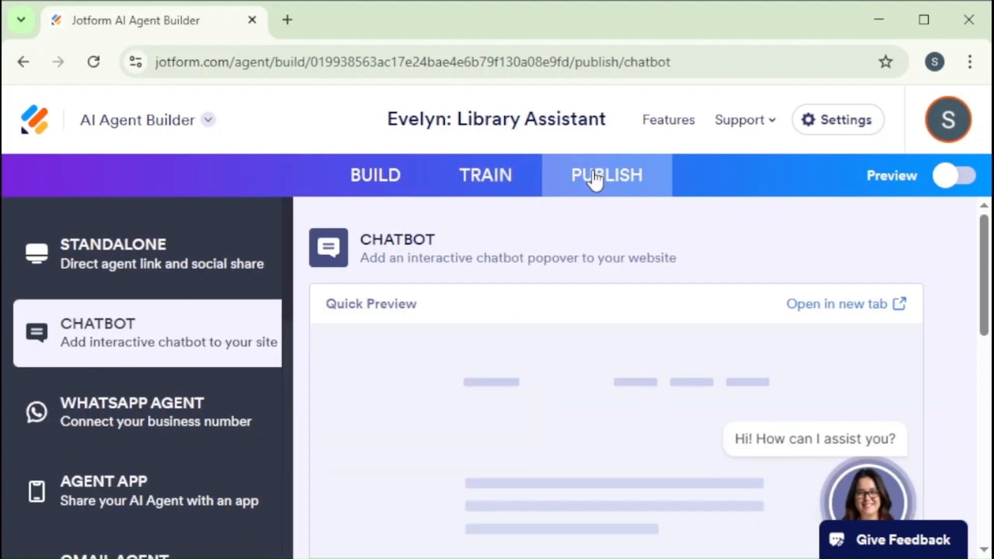
pyautogui.moveTo(984, 310); pyautogui.dragTo(984, 414)
pyautogui.scroll(-2, 552, 409)
pyautogui.moveTo(342, 311); pyautogui.dragTo(920, 386)
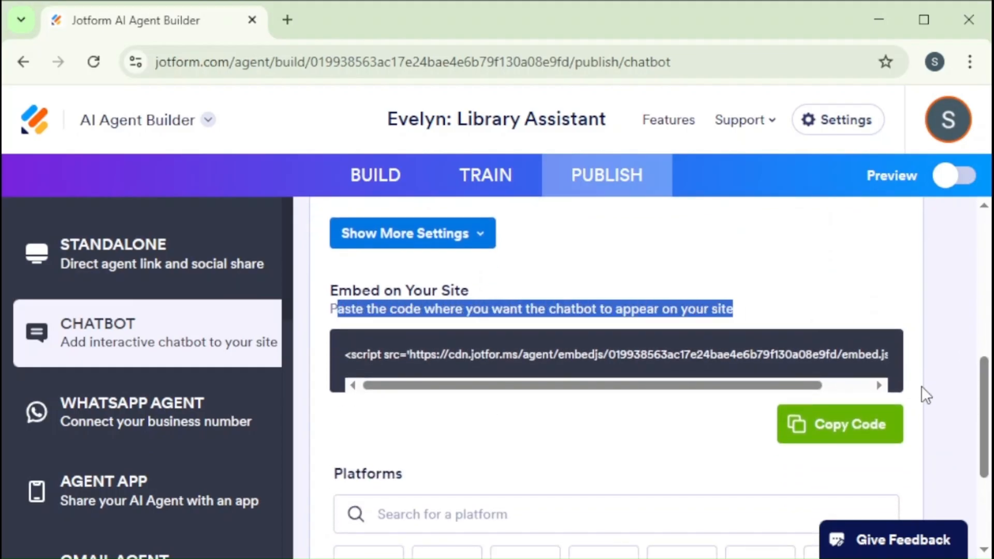
pyautogui.moveTo(983, 414); pyautogui.dragTo(986, 452)
pyautogui.click(830, 309)
# Show the WordPress embedding instructions for the chatbot and read through them
pyautogui.moveTo(984, 414); pyautogui.dragTo(984, 437)
pyautogui.click(376, 326)
pyautogui.click(368, 420)
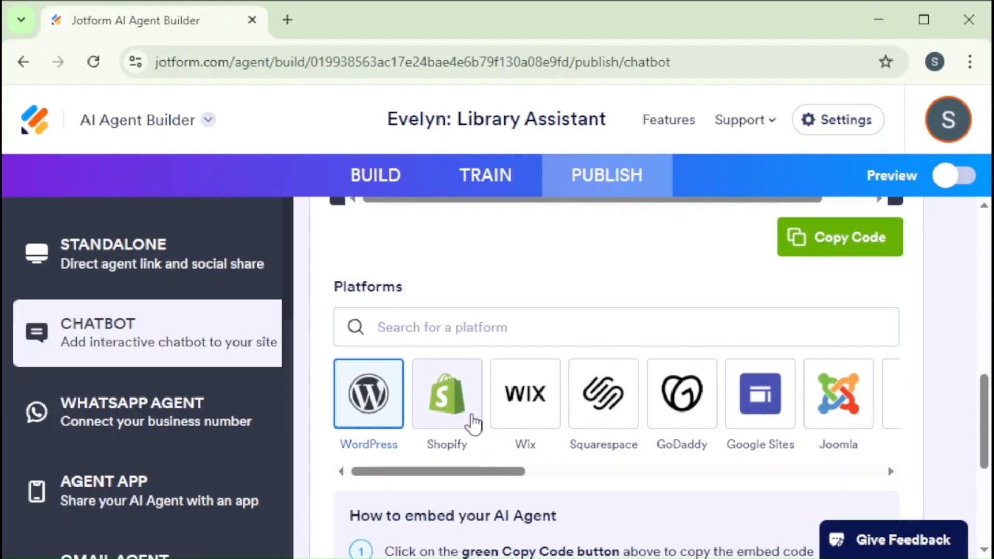
pyautogui.moveTo(985, 418); pyautogui.dragTo(984, 476)
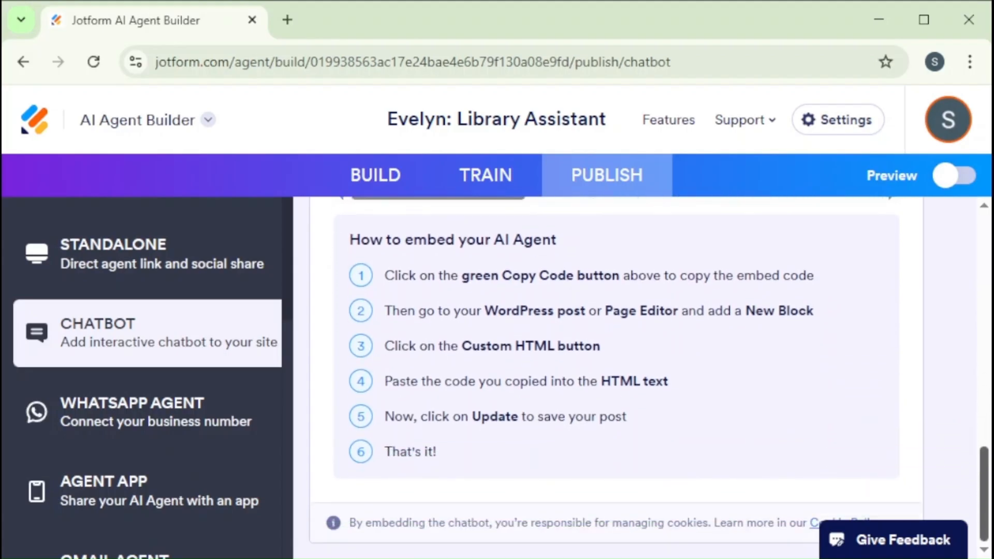
pyautogui.scroll(15, 642, 378)
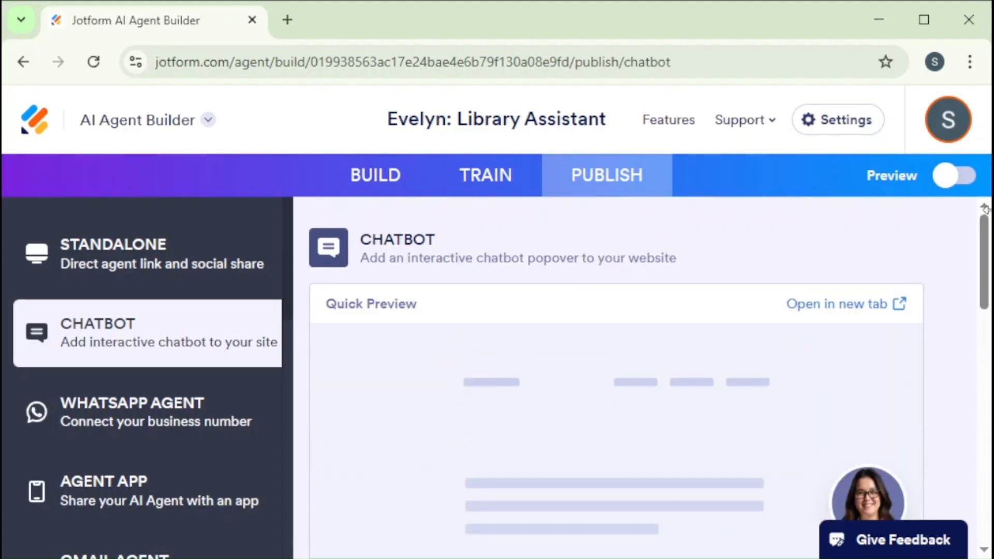
# Preview the Library Assistant chatbot and check its tablet and mobile layouts
pyautogui.click(956, 177)
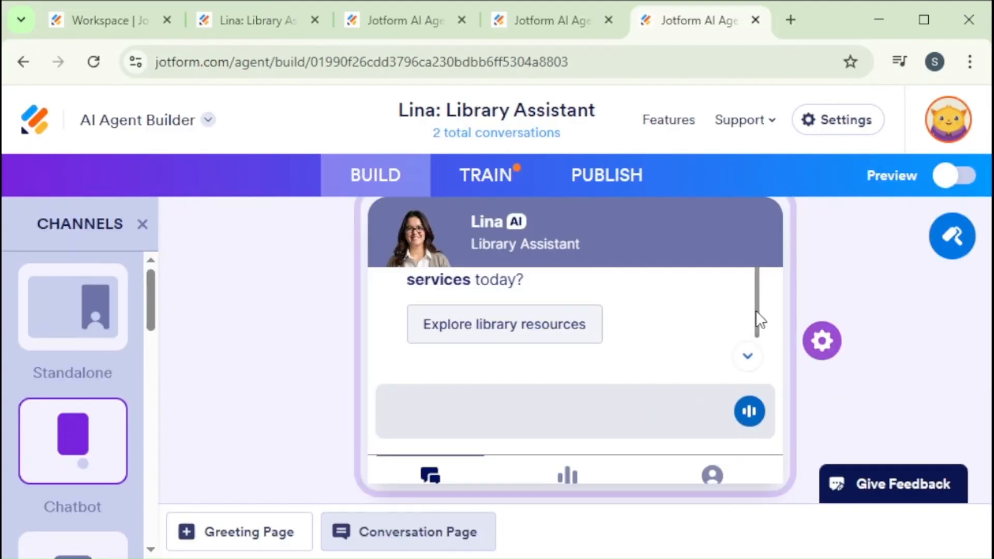
pyautogui.moveTo(757, 311); pyautogui.dragTo(759, 358)
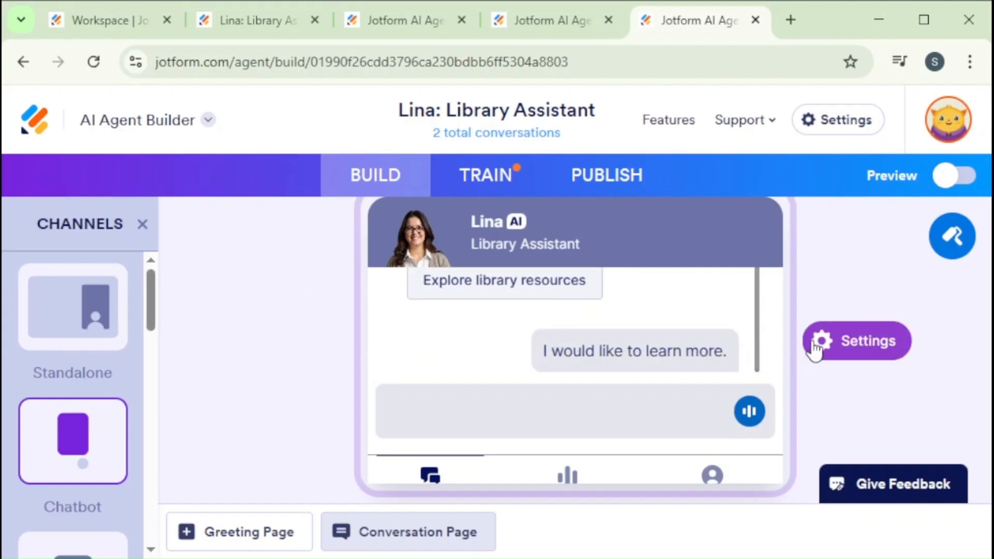
pyautogui.click(946, 175)
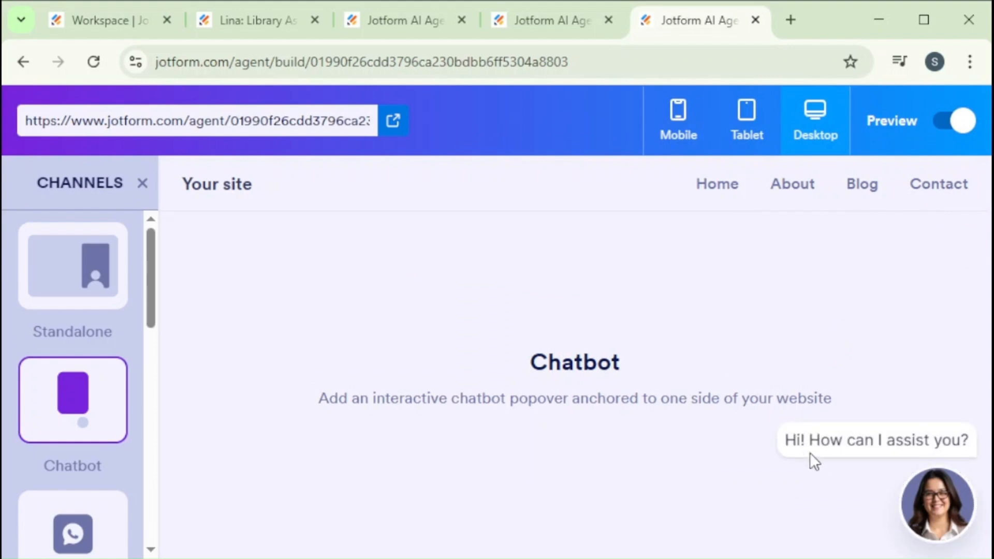
pyautogui.click(747, 132)
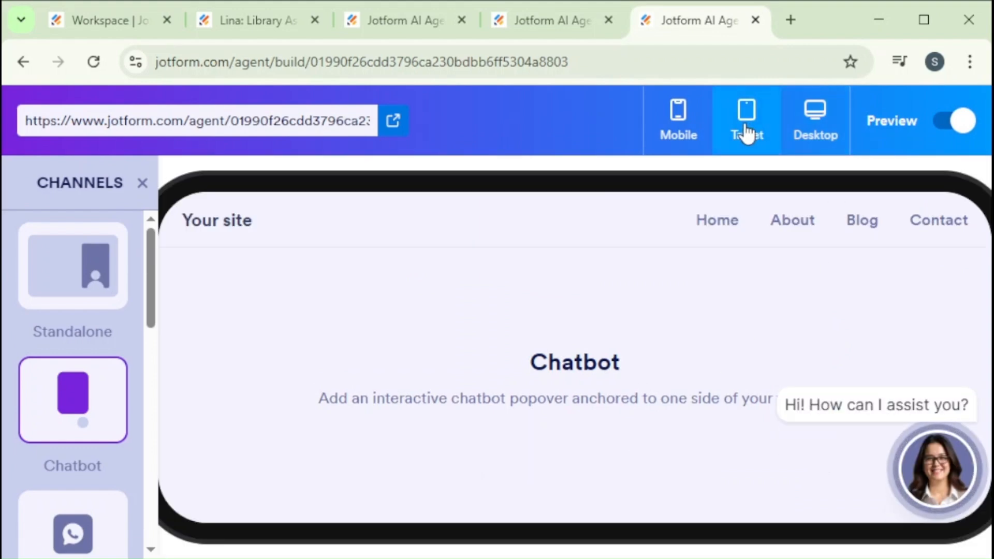
pyautogui.click(673, 130)
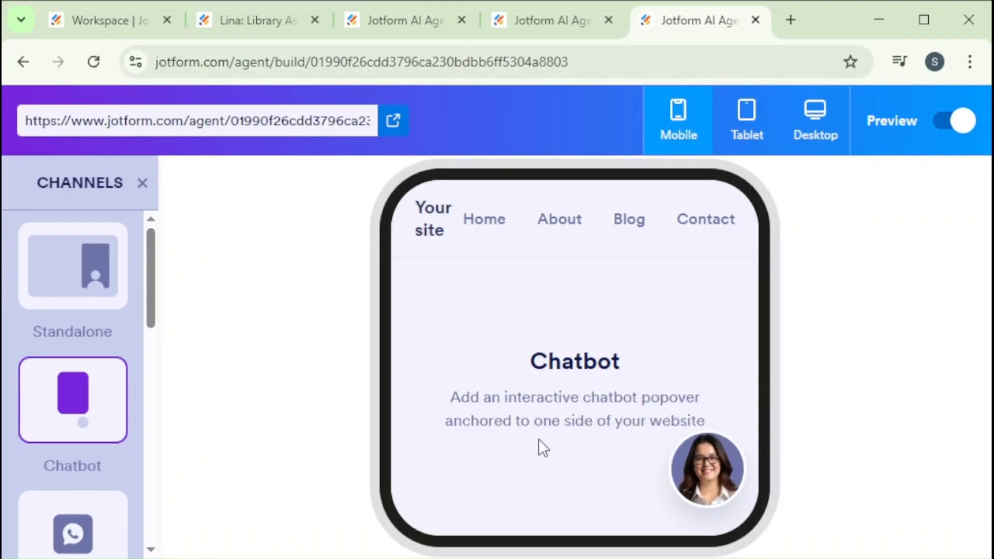
# Open the chatbot in the mobile preview and ask it "Does the library opens on sunday?"
pyautogui.click(686, 464)
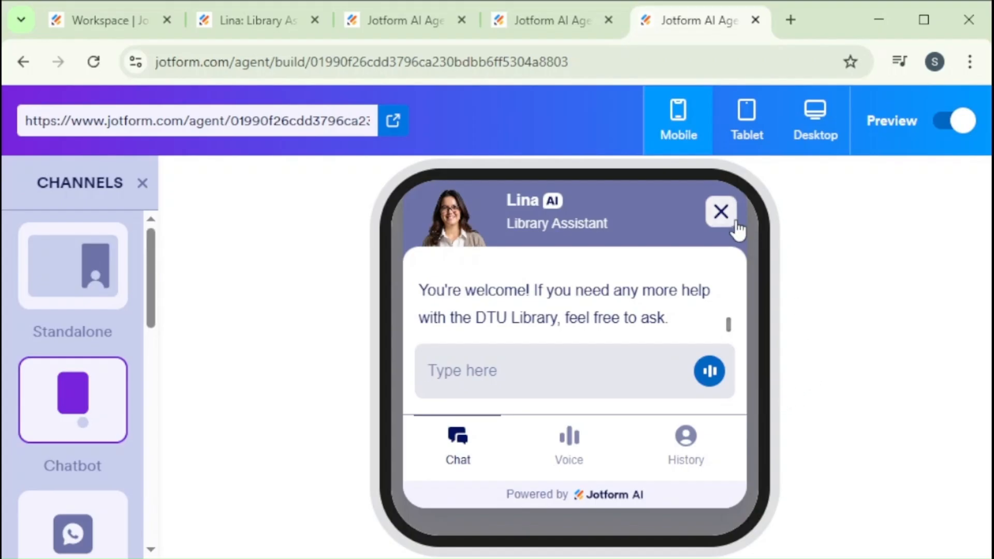
pyautogui.click(722, 213)
pyautogui.click(700, 474)
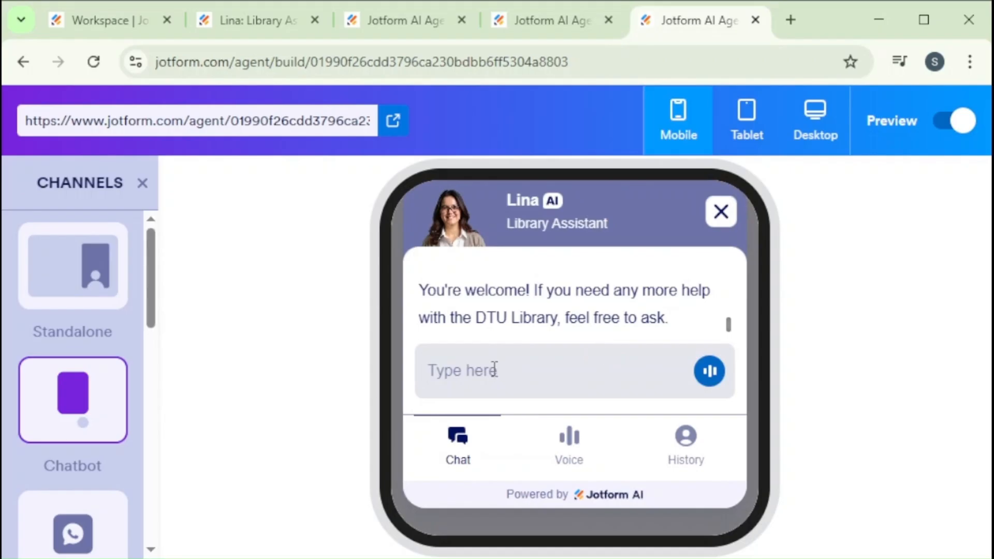
pyautogui.write('Does the')
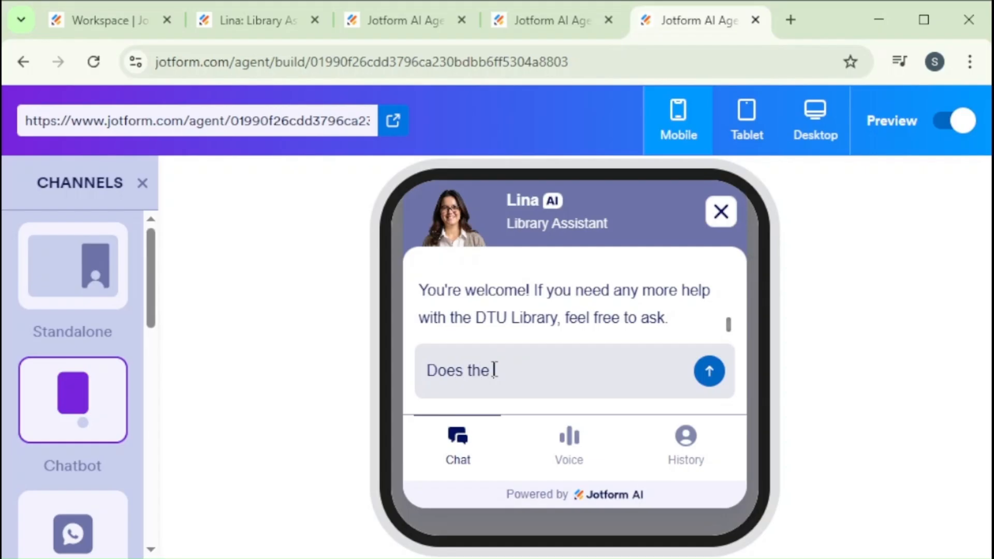
pyautogui.write(' library opens on sunday')
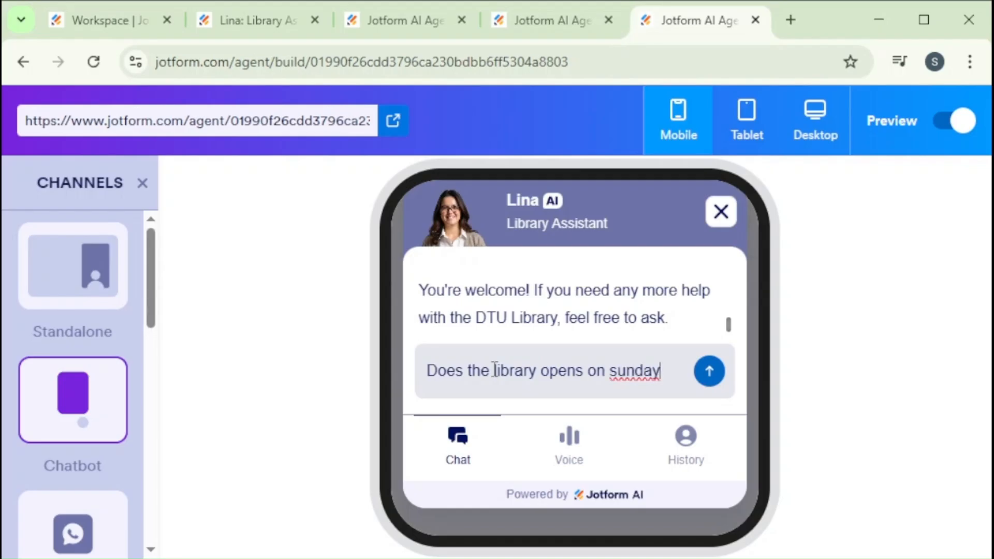
pyautogui.write('?')
pyautogui.click(717, 385)
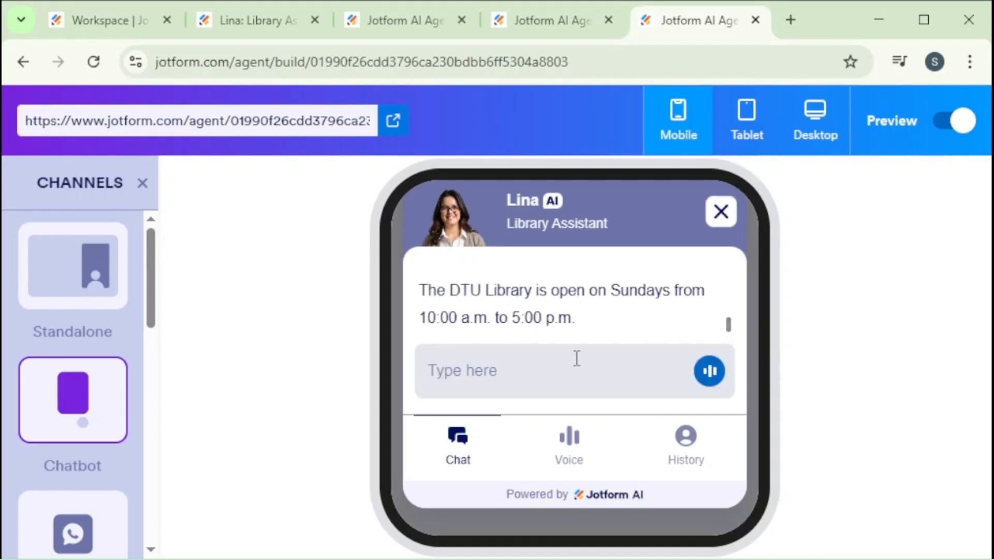
# Ask the chatbot "Do you have IEEE journals?"
pyautogui.write('Do you have IEEE journals?')
pyautogui.click(705, 373)
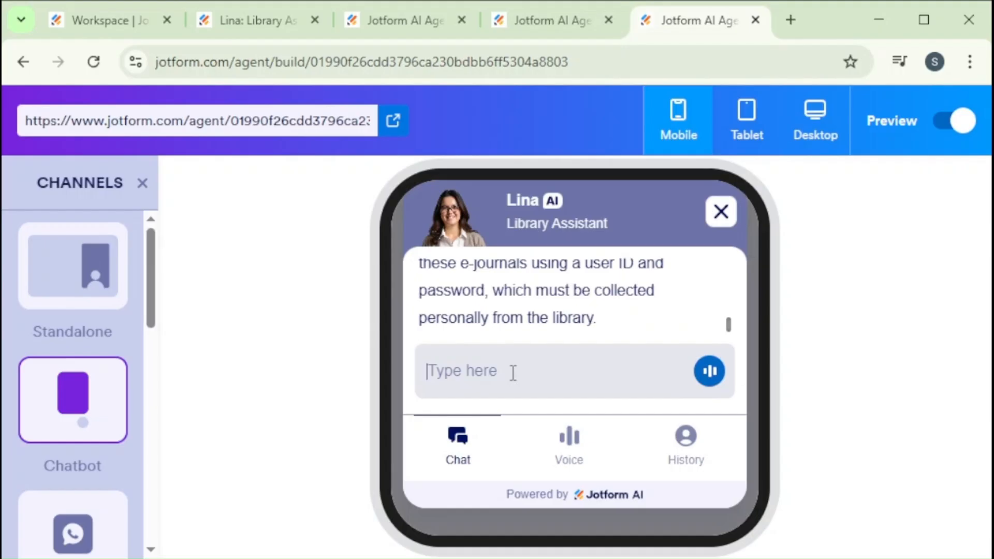
# Send the chatbot the question "What is you location"
pyautogui.write('What is you location')
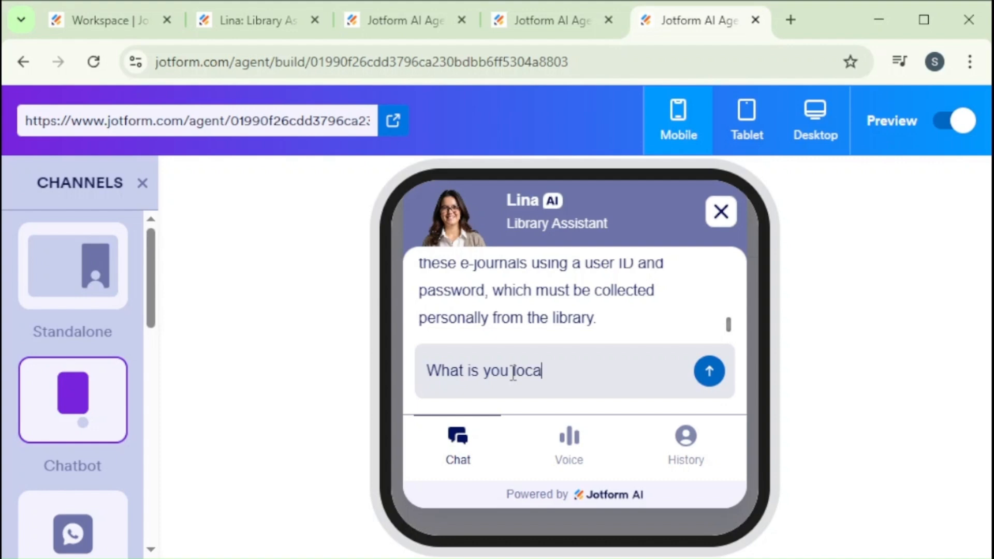
pyautogui.click(708, 376)
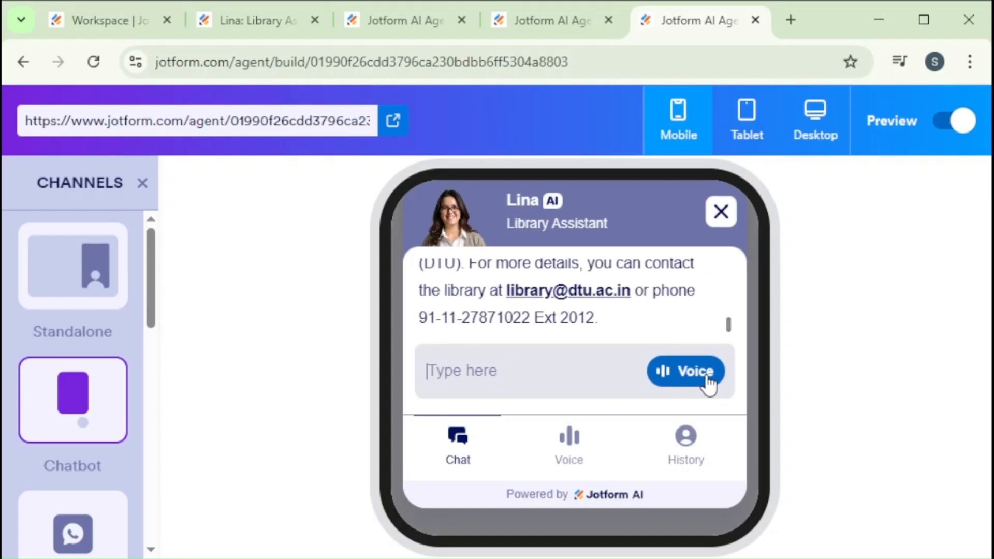
# Look at the chatbot's Voice and History views and return to the chat
pyautogui.click(569, 444)
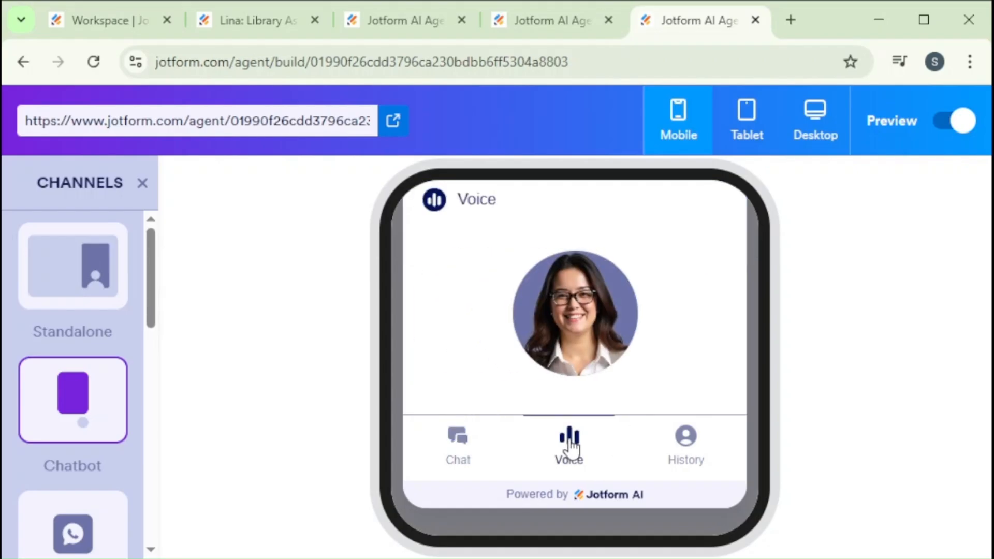
pyautogui.click(685, 449)
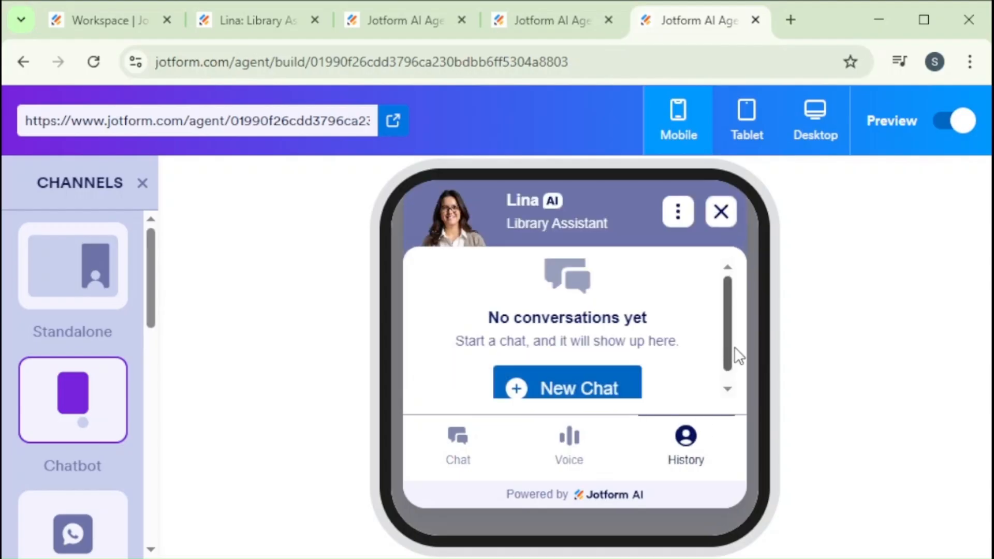
pyautogui.scroll(-1, 728, 363)
pyautogui.scroll(1, 727, 362)
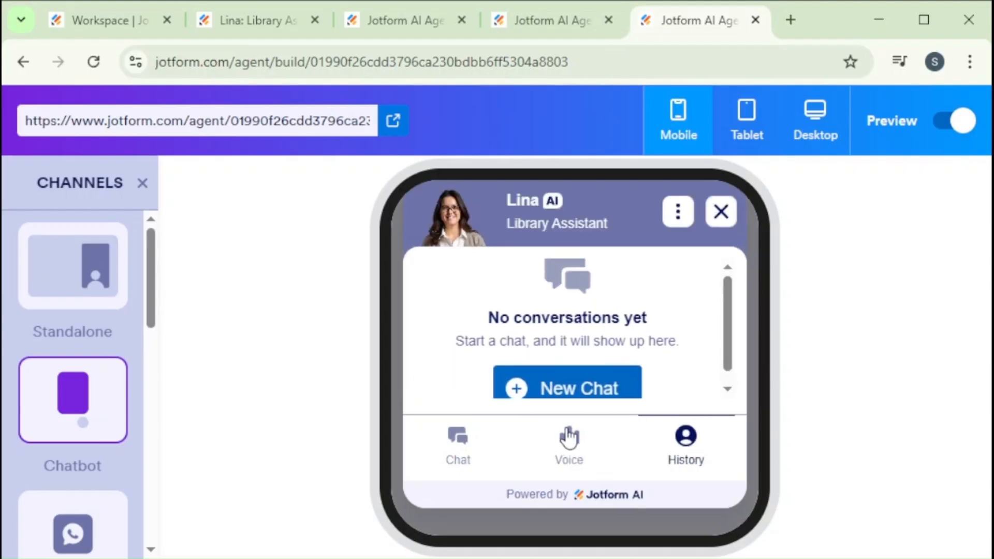
pyautogui.click(456, 443)
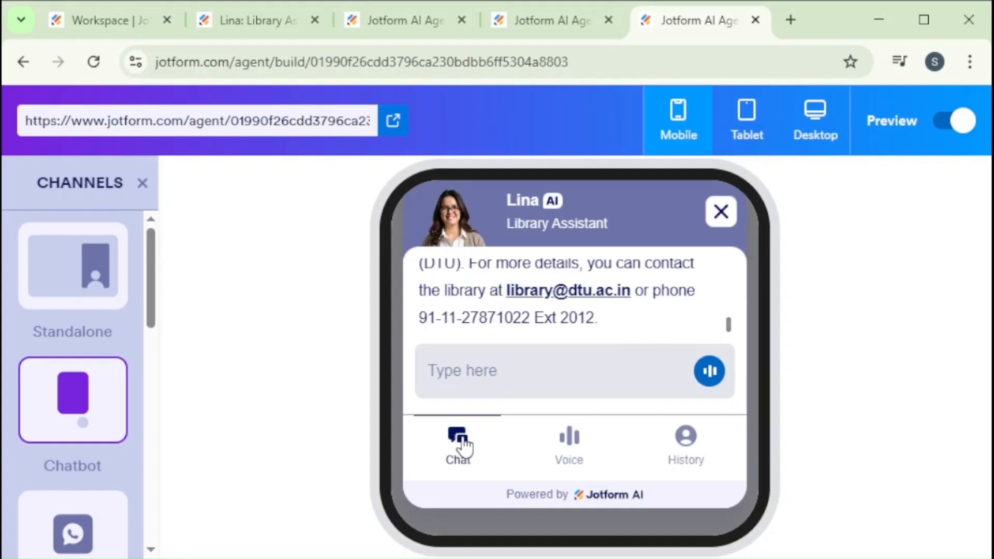
# Check the open chat in the tablet and desktop layouts and open the agent's link in its own browser tab
pyautogui.click(750, 124)
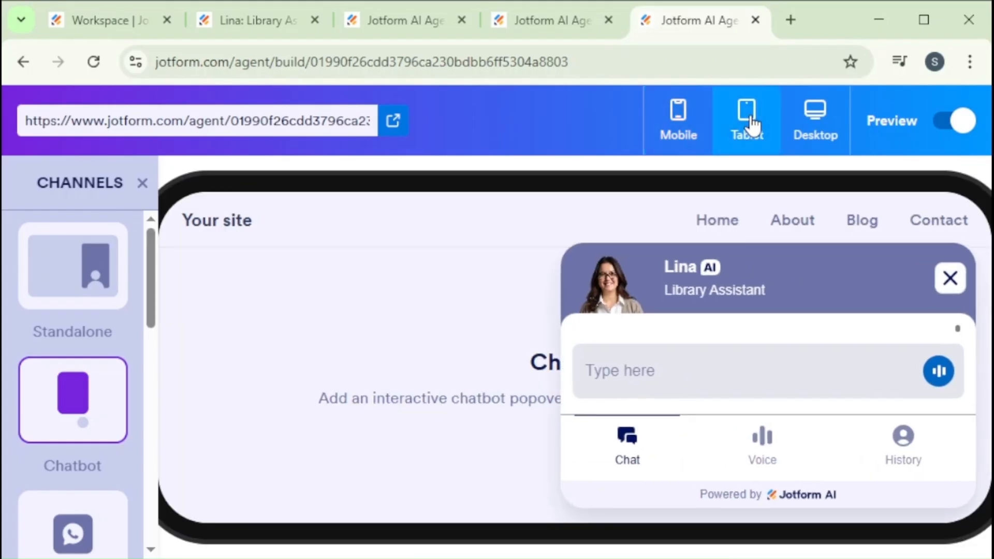
pyautogui.click(818, 124)
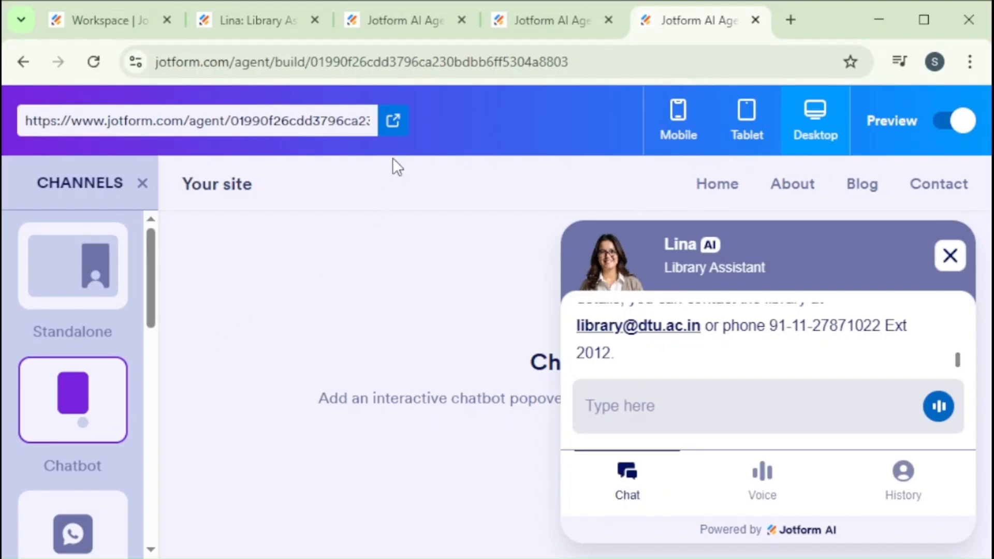
pyautogui.click(393, 118)
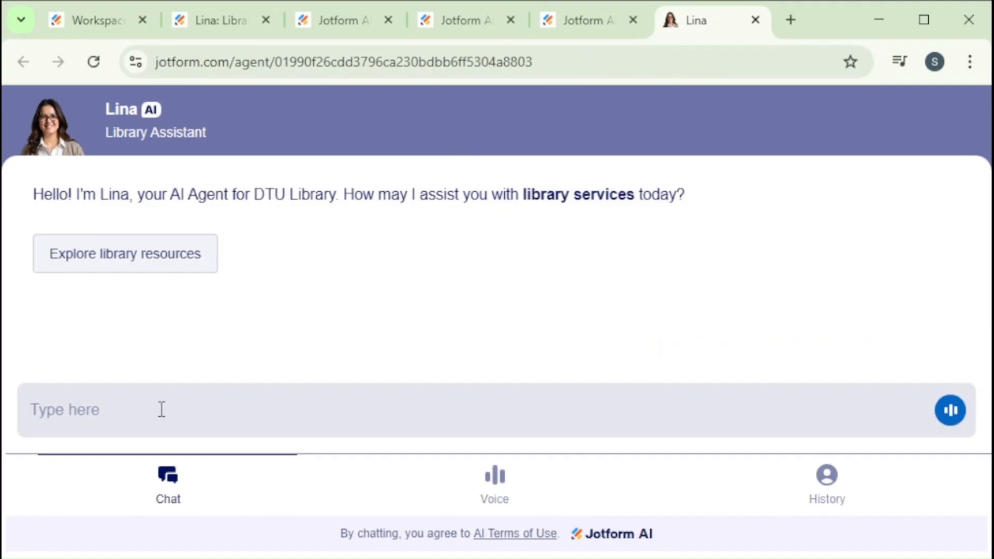
# Ask the standalone agent to "Explore library resources" and reply with "Thank you"
pyautogui.click(138, 258)
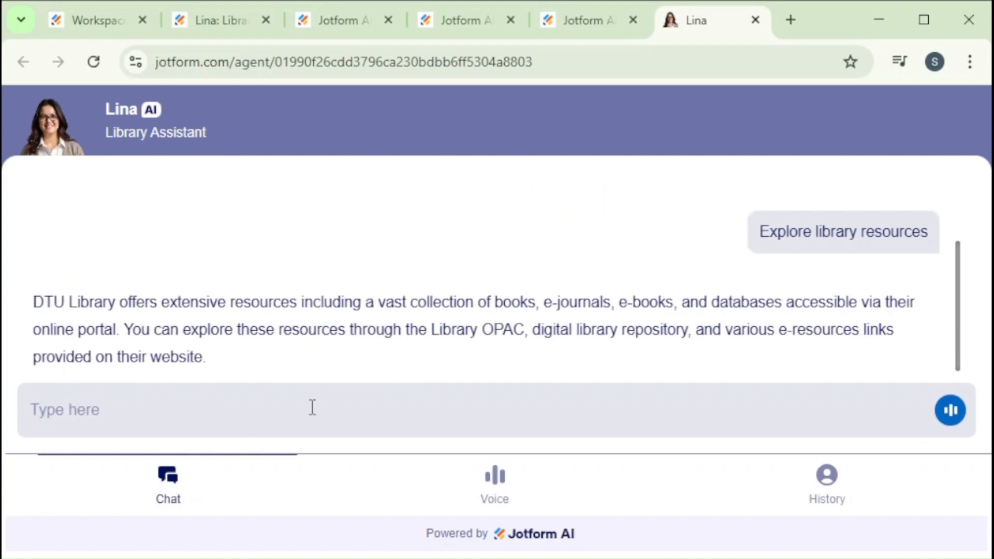
pyautogui.write('Thank you')
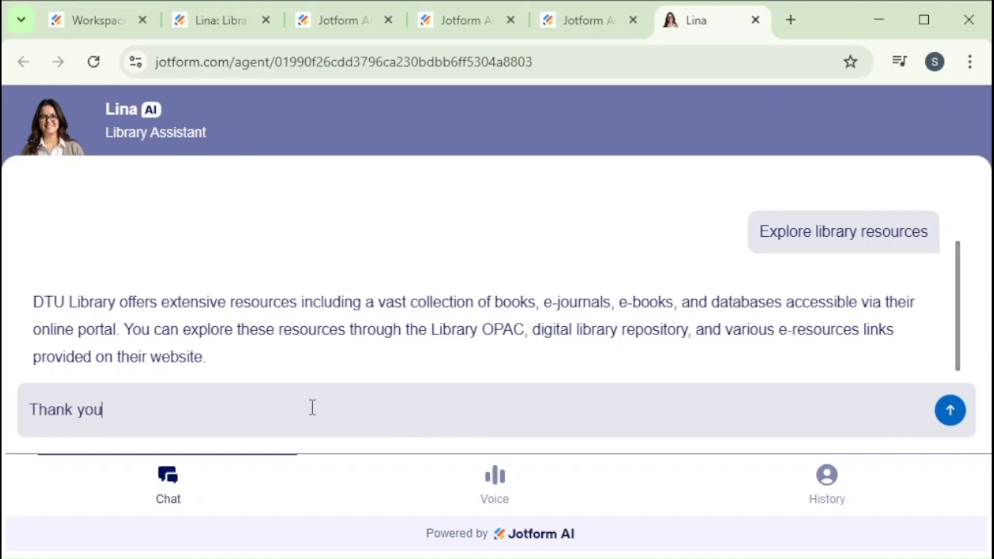
pyautogui.press('Return')
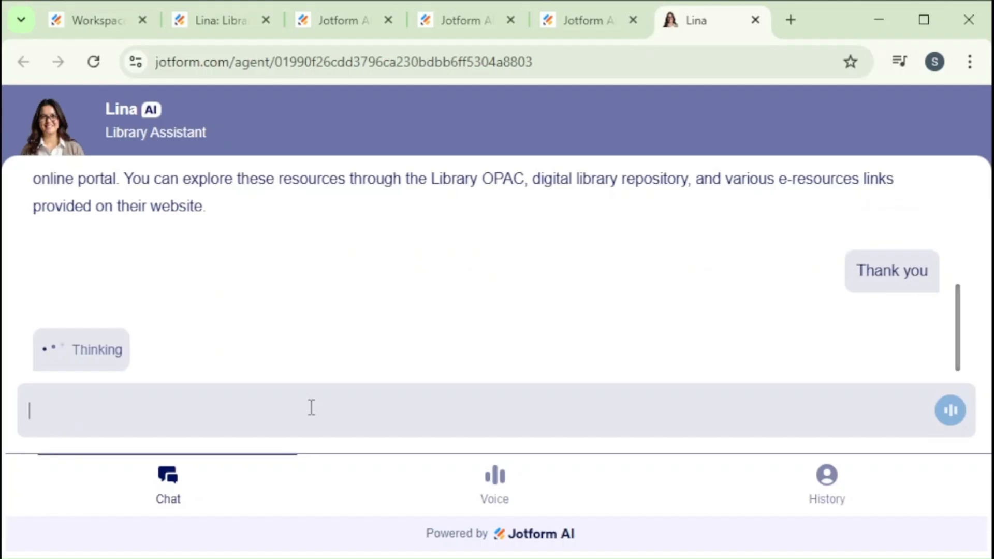